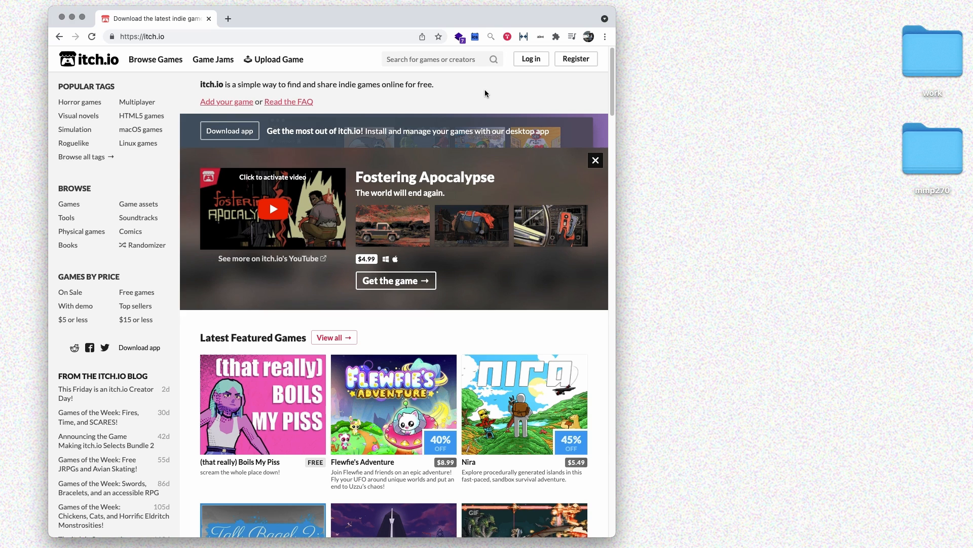
# Open the itch.io account registration page and review the fields of its form
pyautogui.click(571, 64)
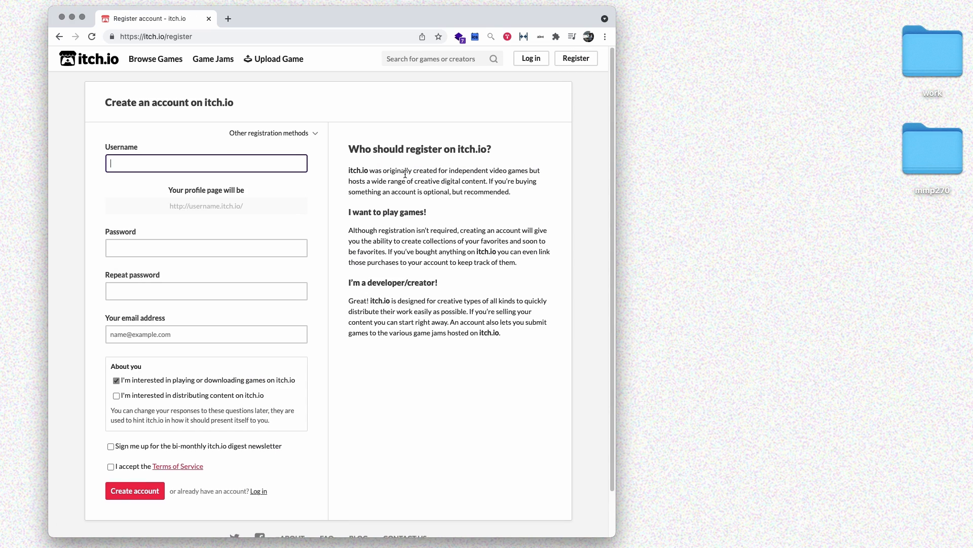
pyautogui.scroll(-2, 405, 173)
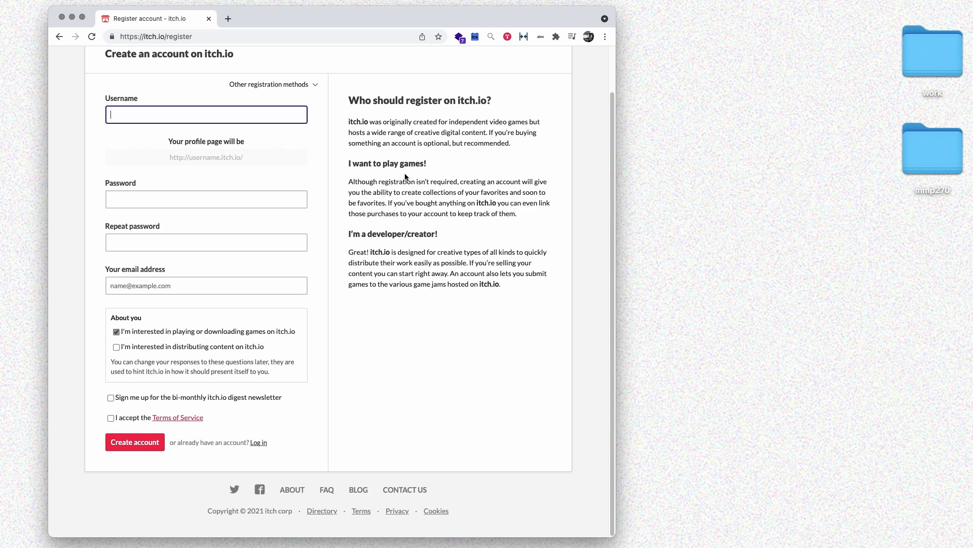
pyautogui.scroll(2, 560, 91)
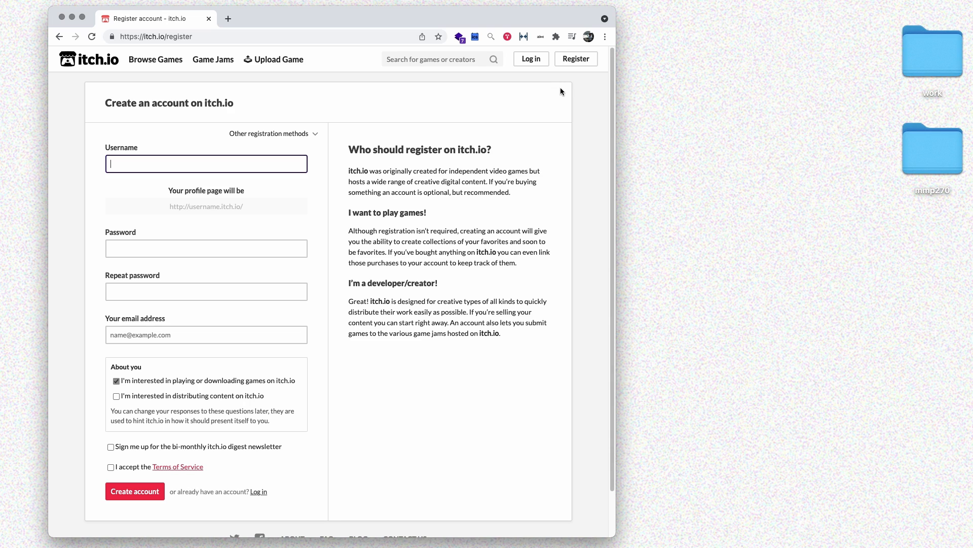
# Log in to the existing itch.io account with the account username and password
pyautogui.click(536, 63)
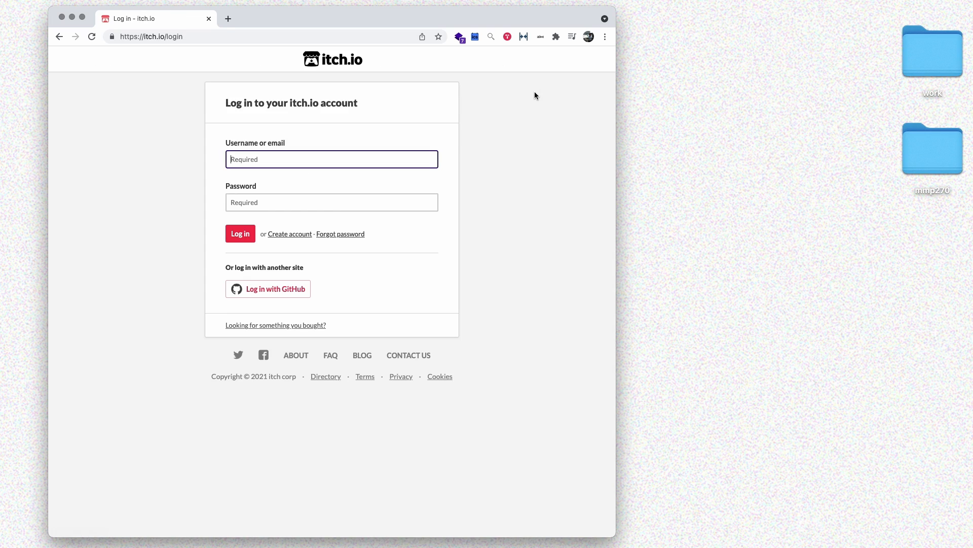
pyautogui.write('owenbm')
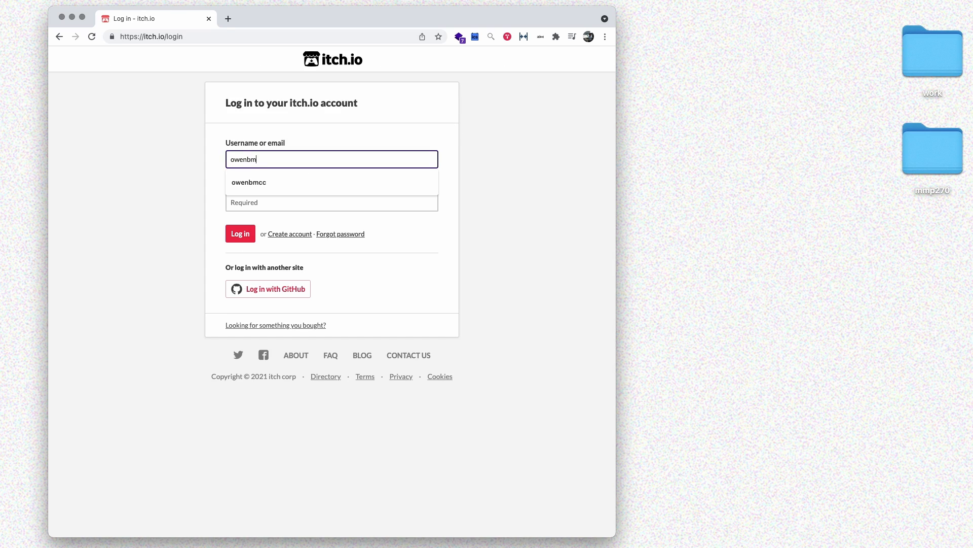
pyautogui.write('cc')
pyautogui.press('Tab')
pyautogui.write('*********')
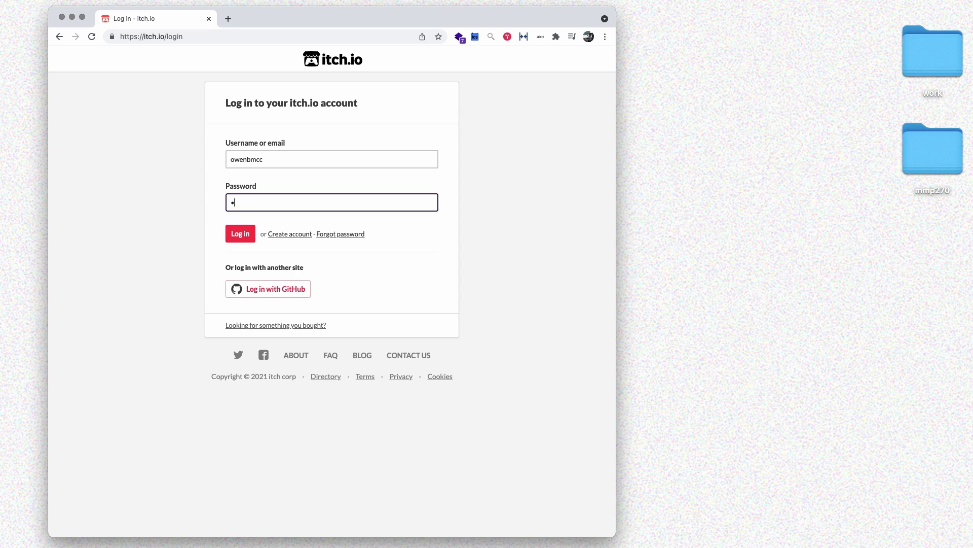
pyautogui.press('Return')
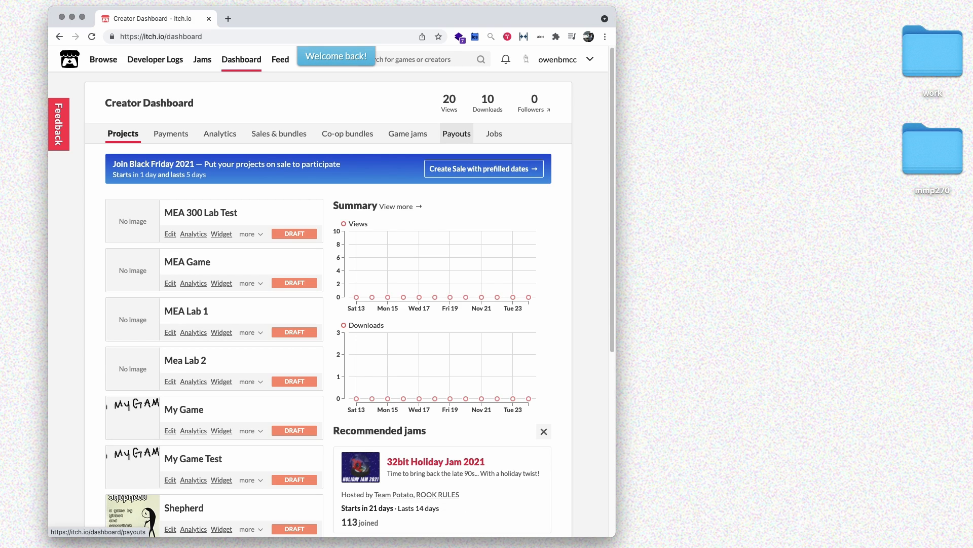
# Look over the projects on the creator dashboard and start uploading a new project
pyautogui.scroll(-5, 398, 386)
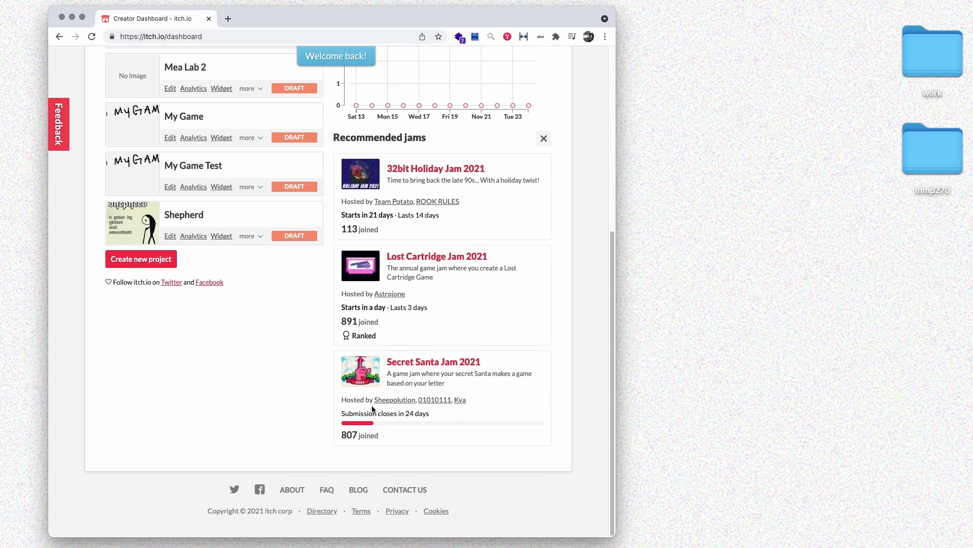
pyautogui.scroll(5, 305, 333)
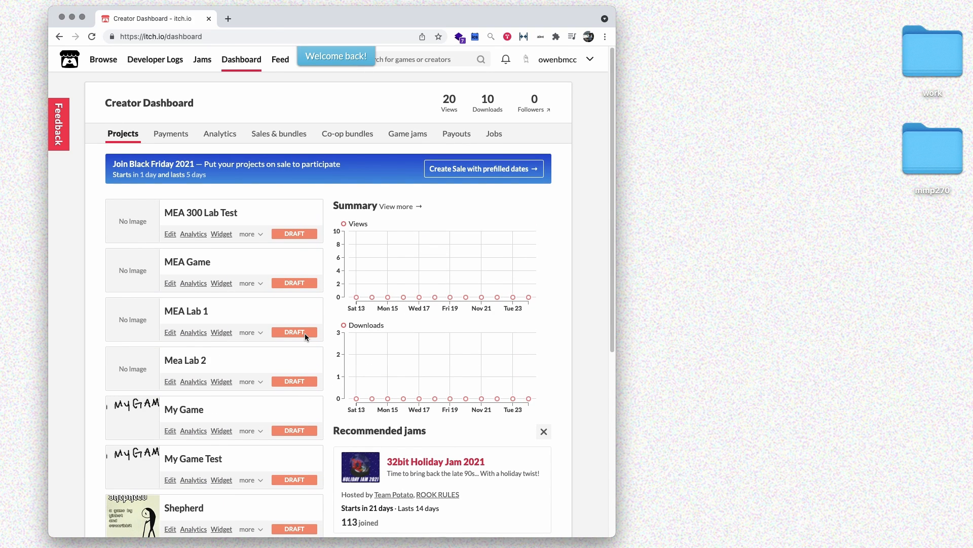
pyautogui.click(591, 64)
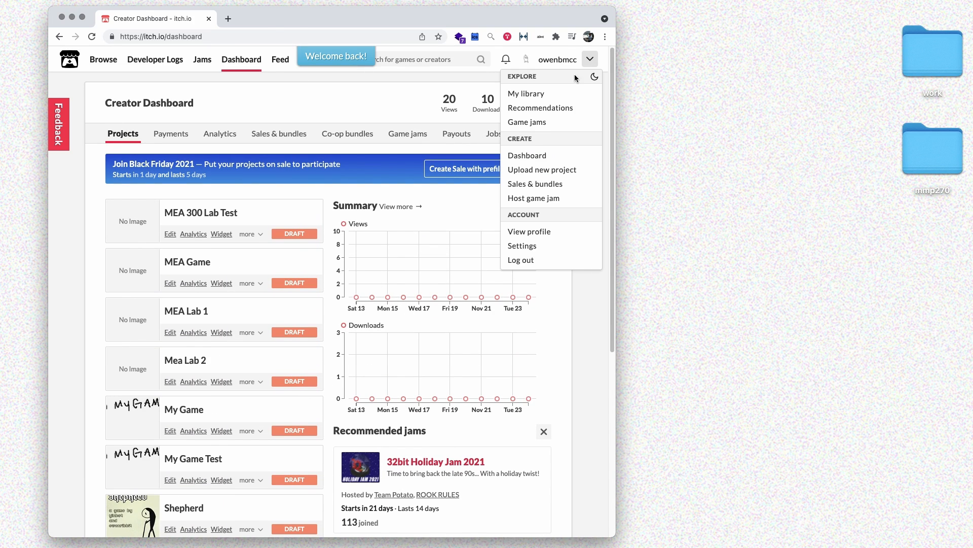
pyautogui.click(543, 170)
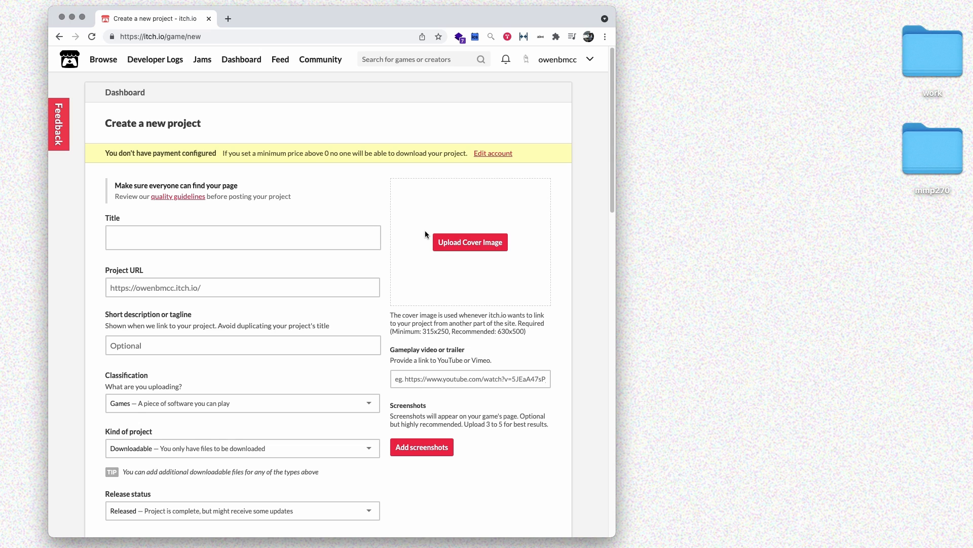
# Open the mmp270 folder from the desktop in Finder and browse to Final > DesignerLabs > Builds
pyautogui.doubleClick(944, 156)
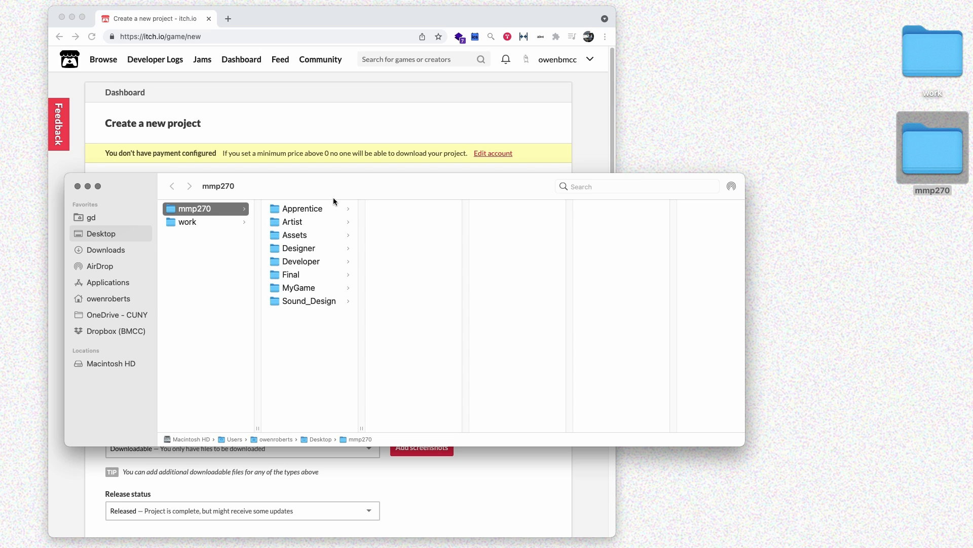
pyautogui.moveTo(335, 196); pyautogui.dragTo(333, 222)
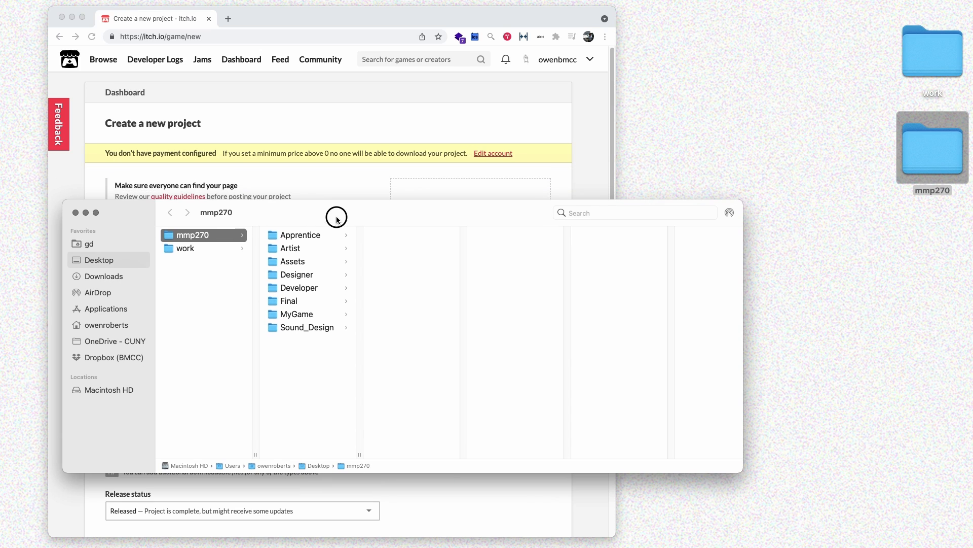
pyautogui.click(308, 305)
pyautogui.click(406, 248)
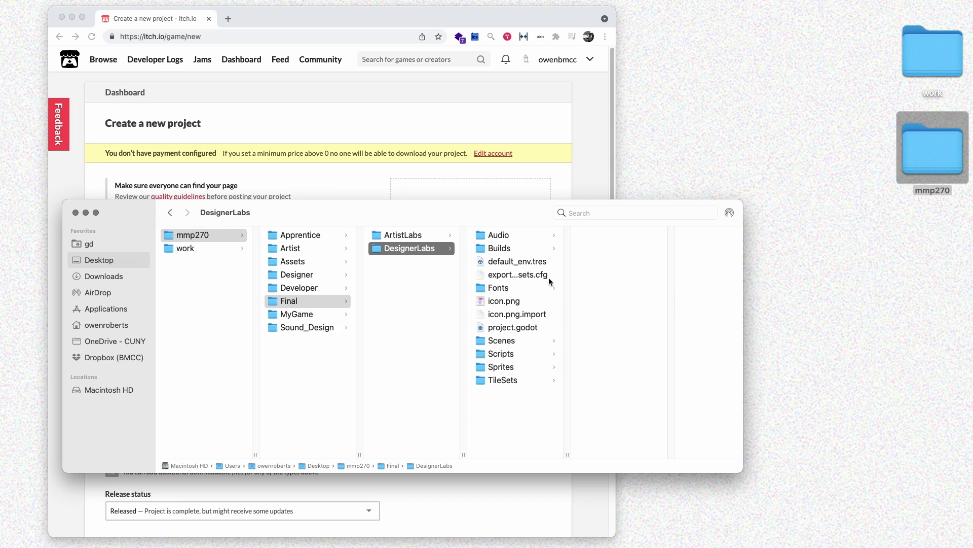
pyautogui.click(530, 253)
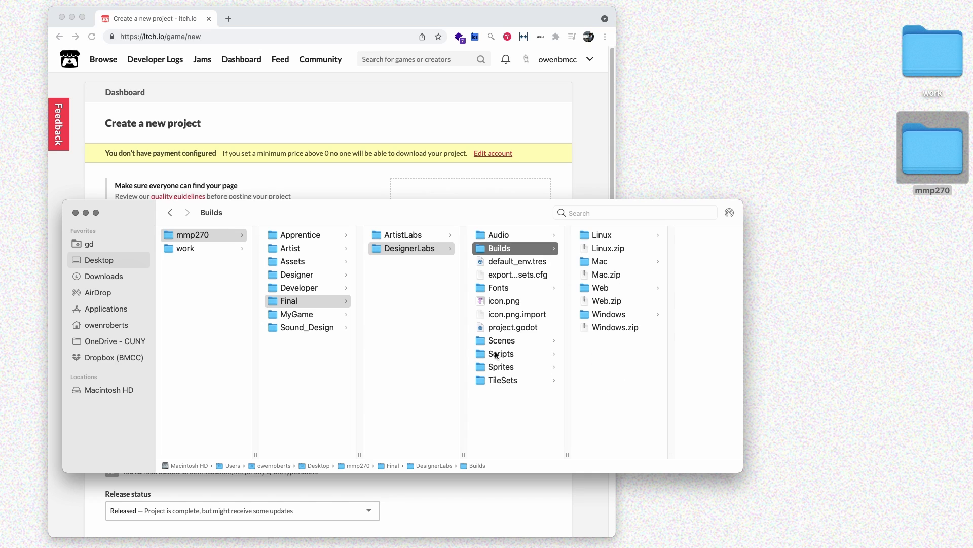
# Switch back to the project form in the browser and title the project My Game
pyautogui.click(244, 240)
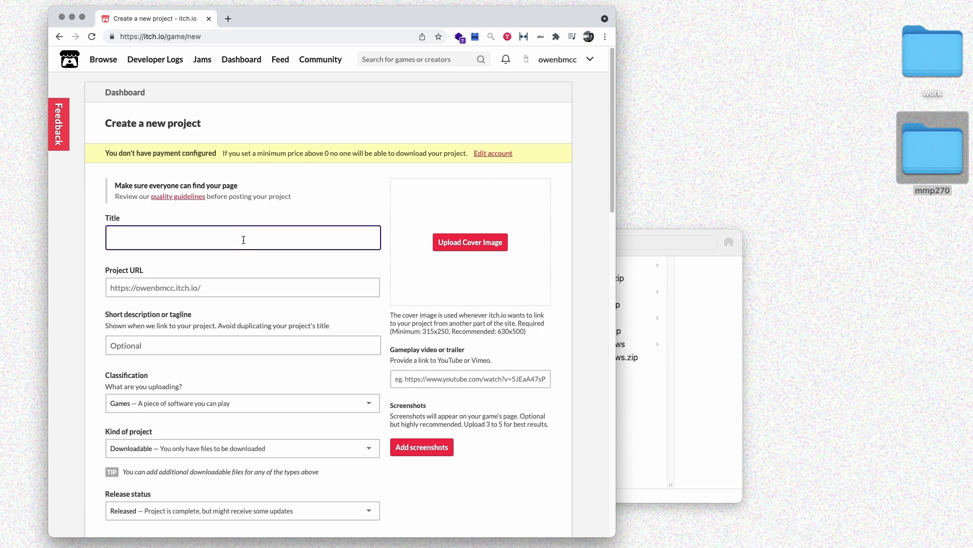
pyautogui.write('My Game')
pyautogui.press('Tab')
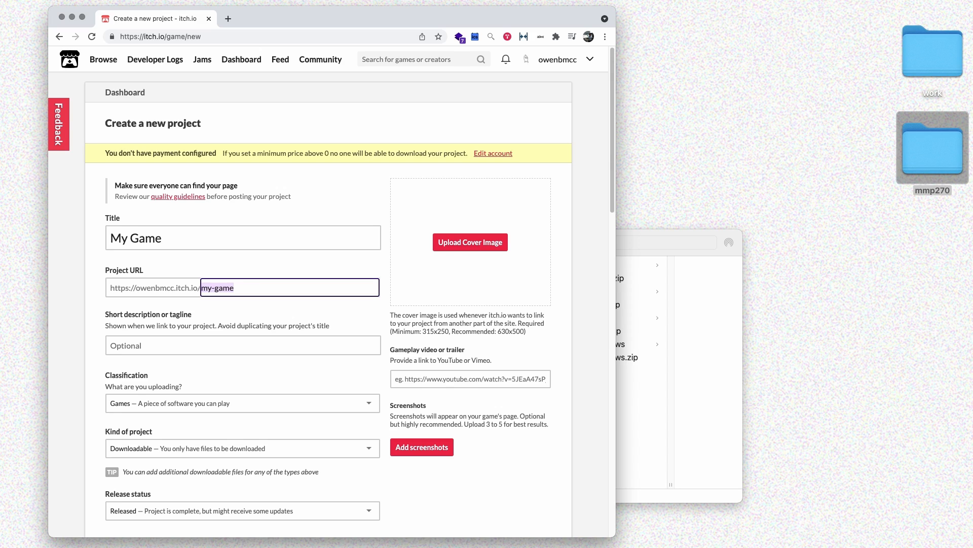
pyautogui.click(167, 337)
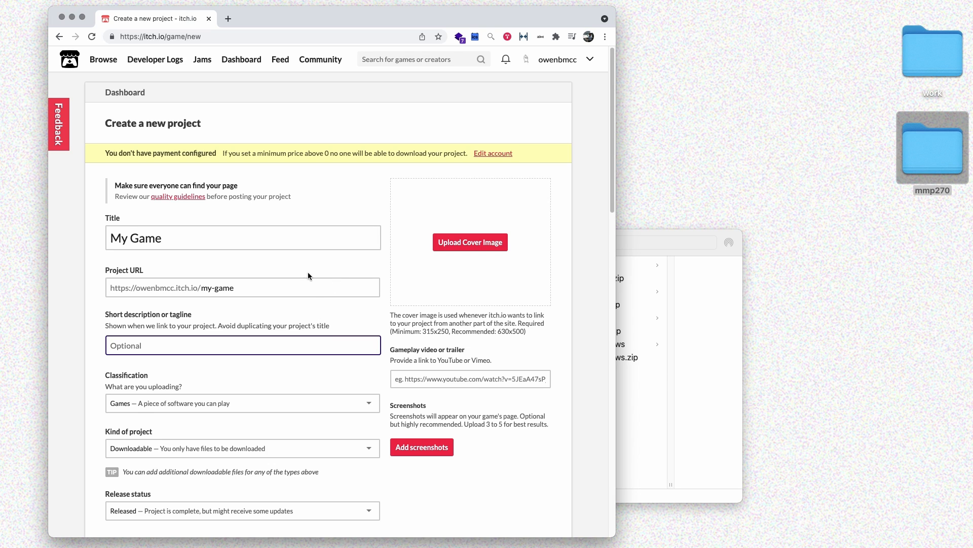
# Classify the project as Games, a piece of software you can play
pyautogui.scroll(-5, 308, 274)
pyautogui.click(163, 172)
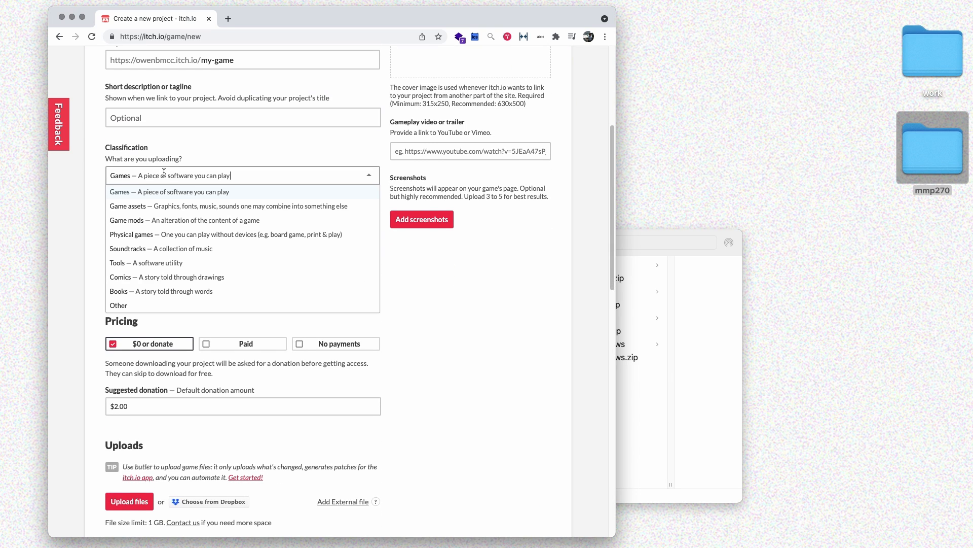
pyautogui.click(218, 192)
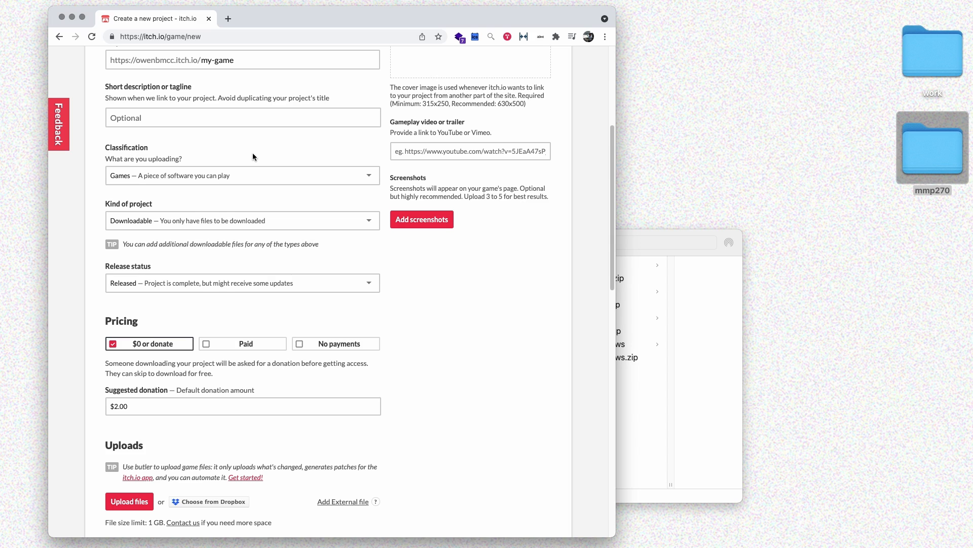
pyautogui.click(231, 175)
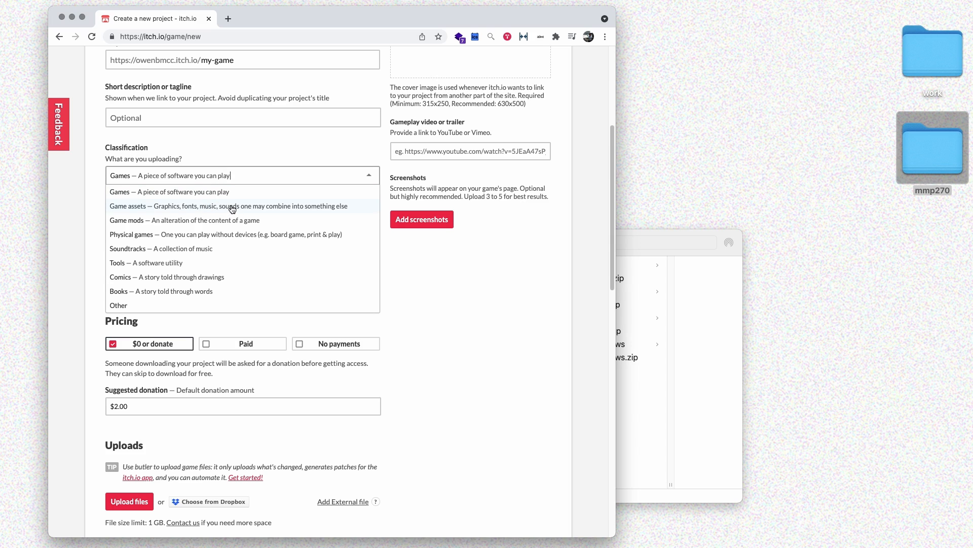
pyautogui.click(265, 193)
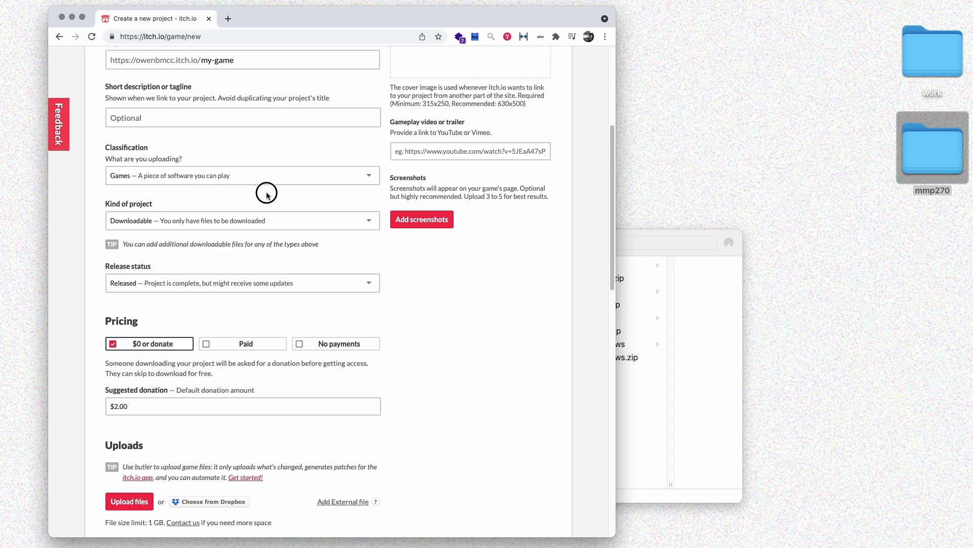
# Set the kind of project to HTML, a ZIP or HTML file played in the browser
pyautogui.click(267, 220)
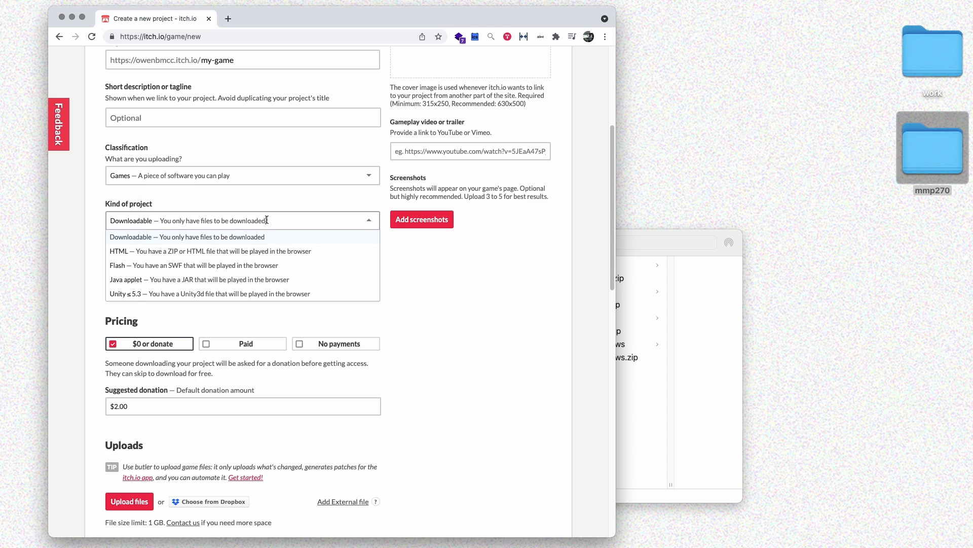
pyautogui.click(204, 252)
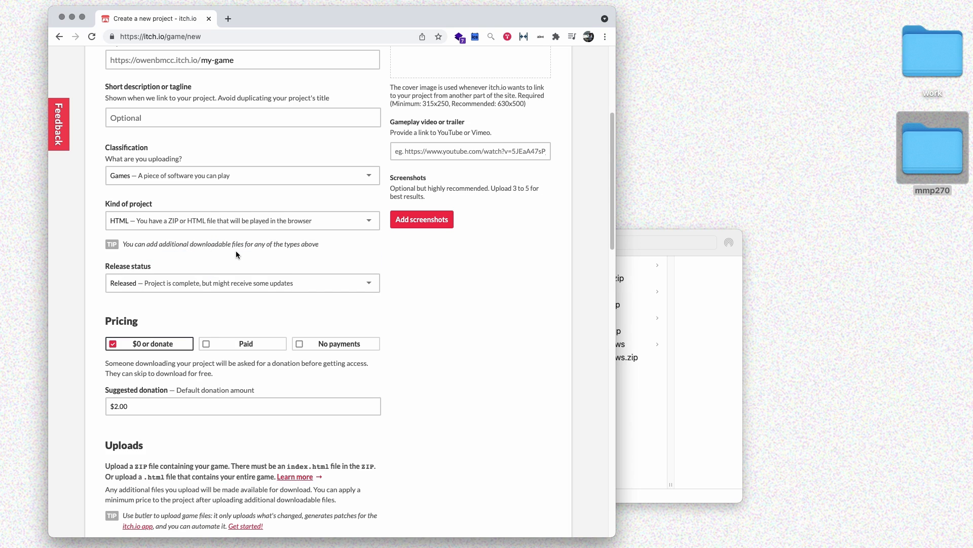
pyautogui.click(225, 226)
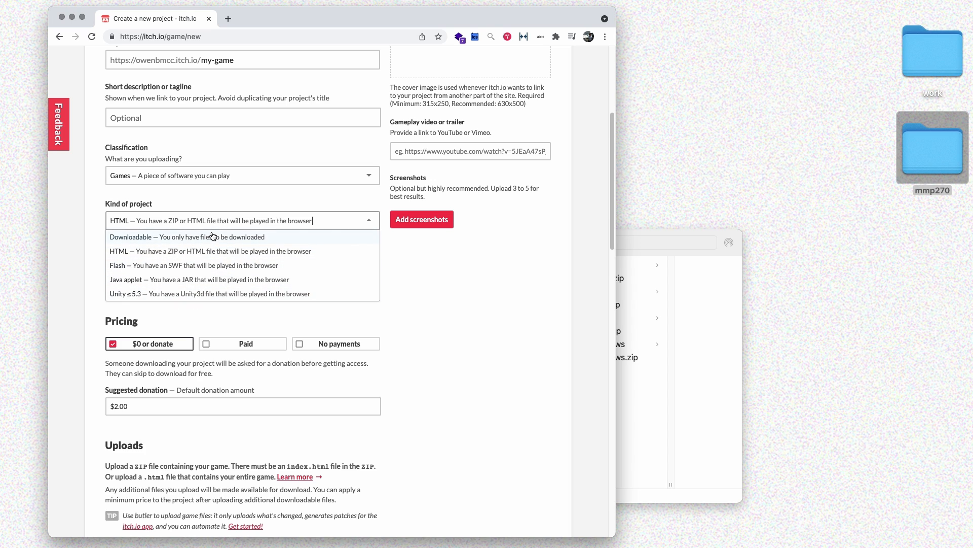
pyautogui.click(223, 206)
pyautogui.click(222, 185)
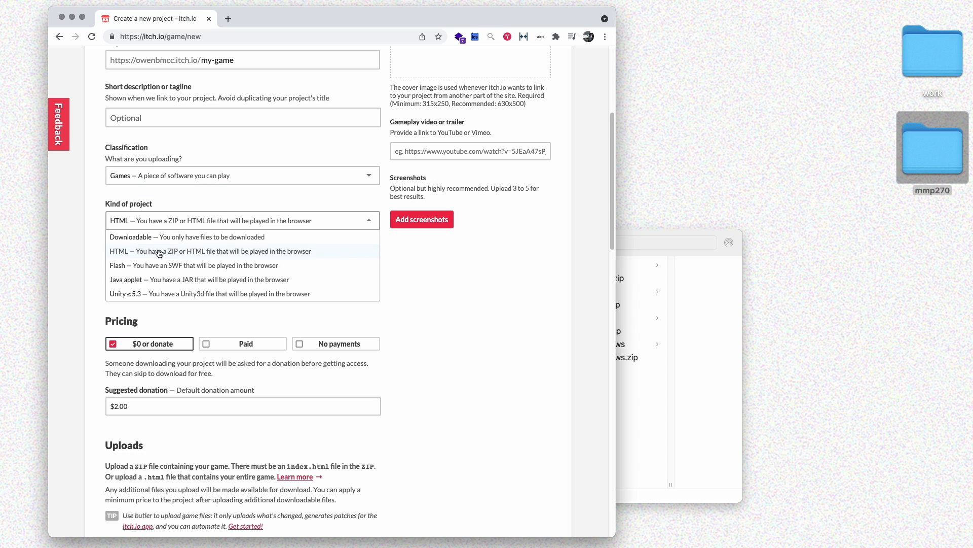
pyautogui.click(158, 252)
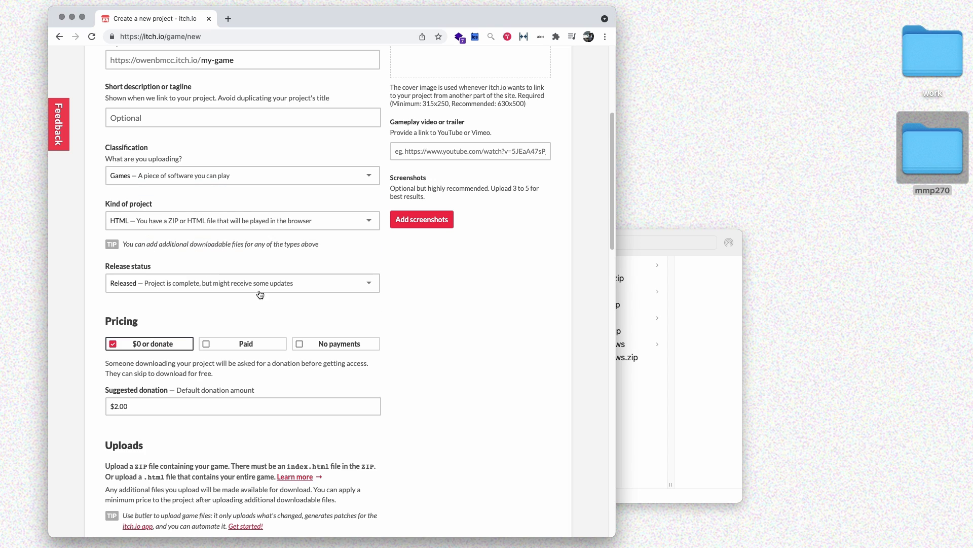
# Set the release status to In development and the pricing to No payments
pyautogui.click(230, 286)
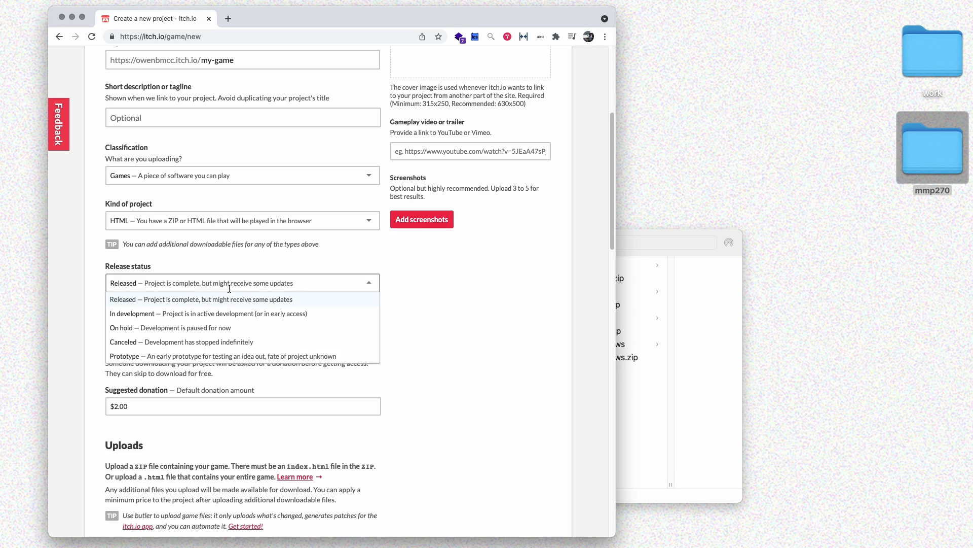
pyautogui.click(212, 314)
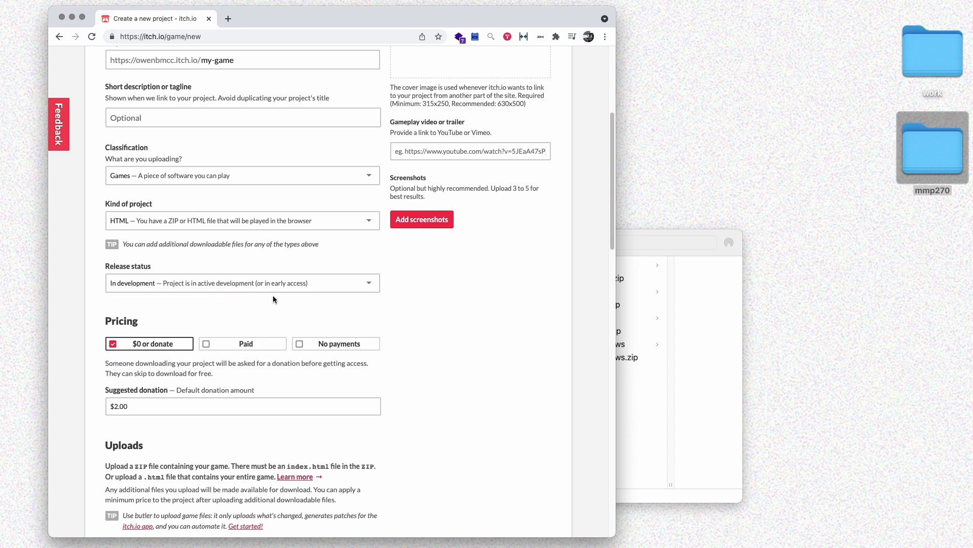
pyautogui.scroll(-2, 354, 275)
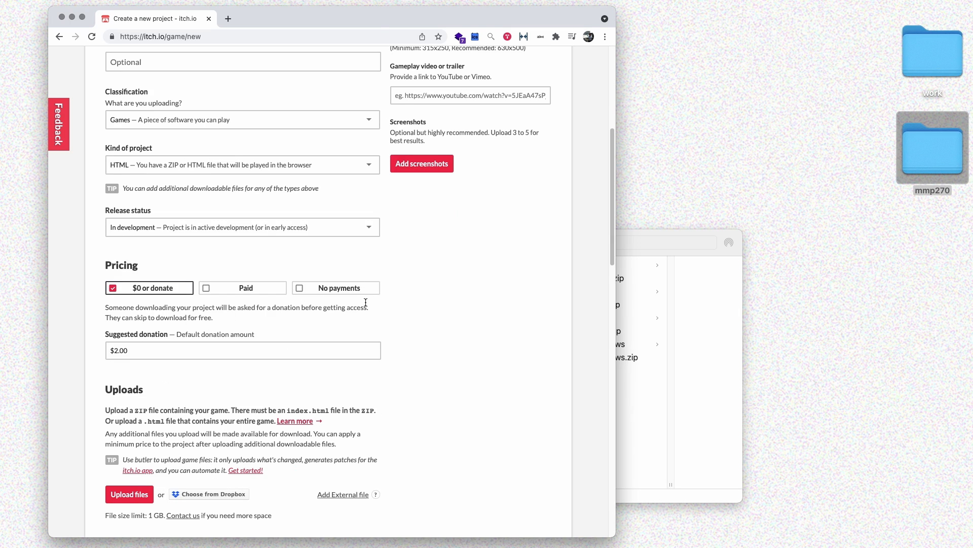
pyautogui.click(303, 289)
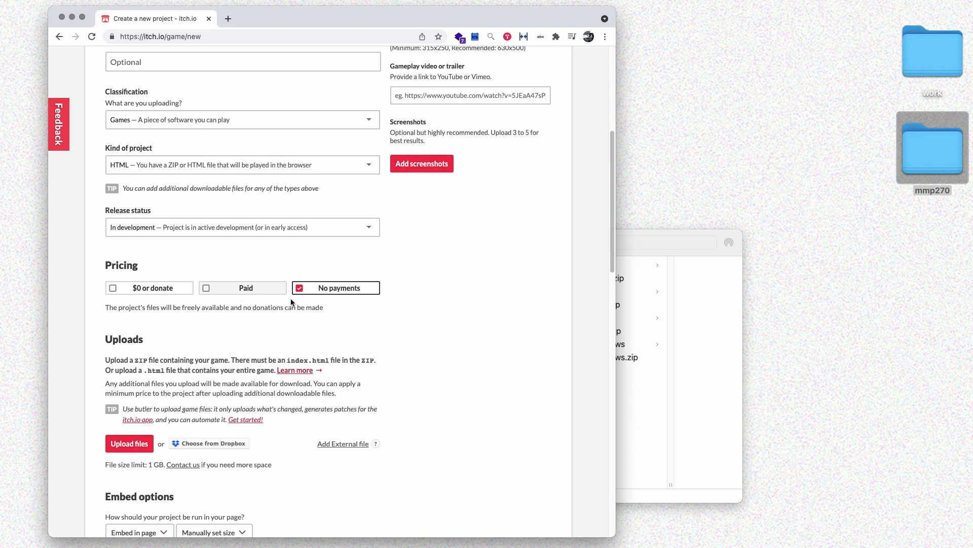
# Read the Uploads instructions on which ZIP or HTML file the game needs
pyautogui.scroll(-3, 404, 302)
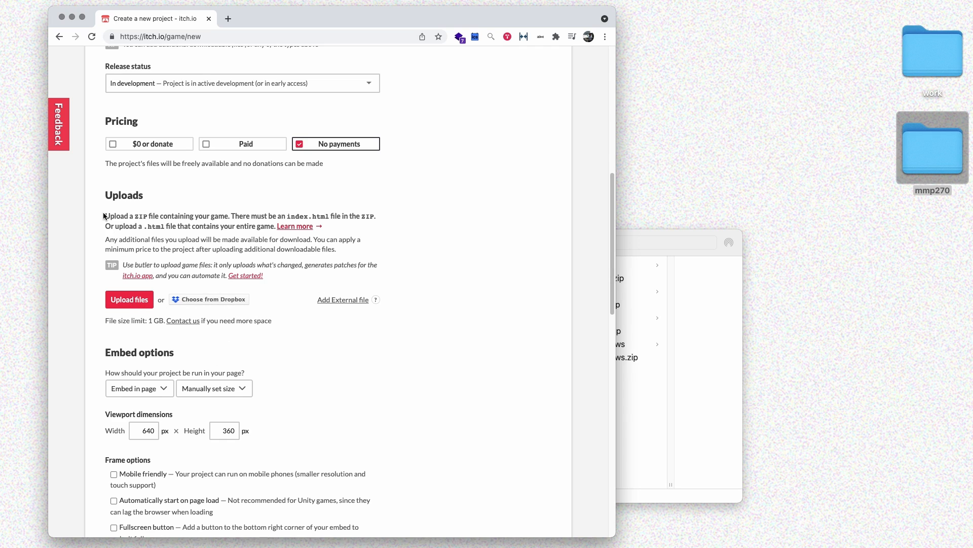
pyautogui.moveTo(105, 216); pyautogui.dragTo(380, 220)
pyautogui.moveTo(320, 217); pyautogui.dragTo(187, 224)
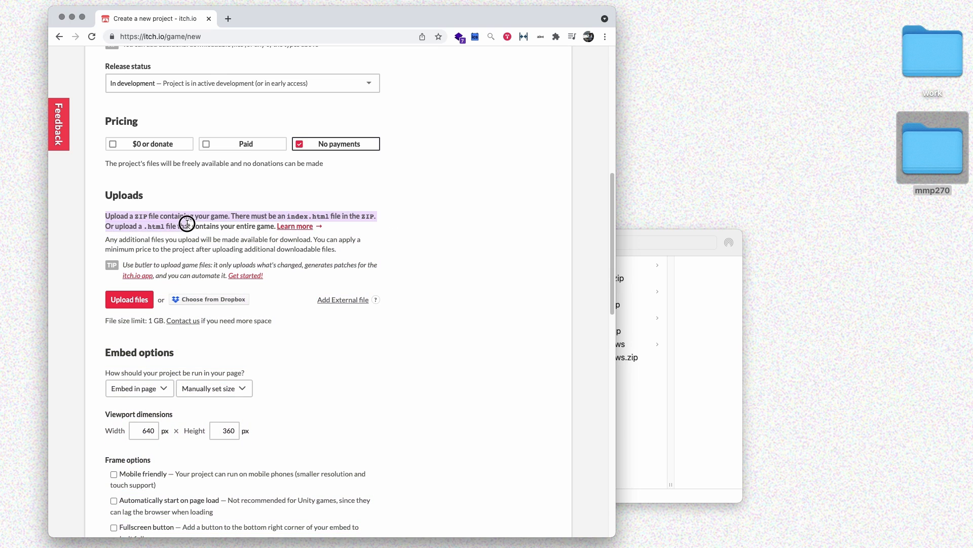
pyautogui.click(187, 224)
# Switch to Finder, inspect index.html inside the Web folder of Builds, and return to the project form in Chrome
pyautogui.click(686, 263)
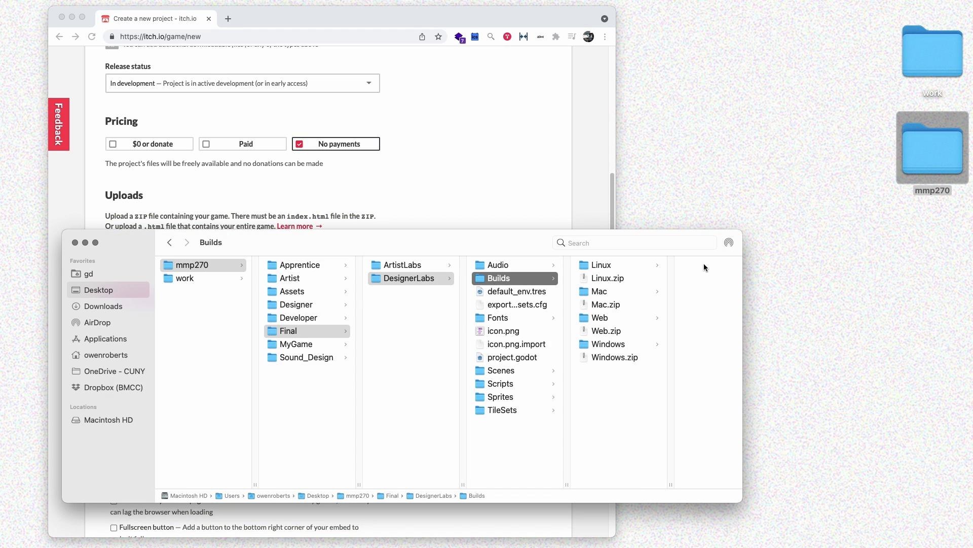
pyautogui.click(615, 319)
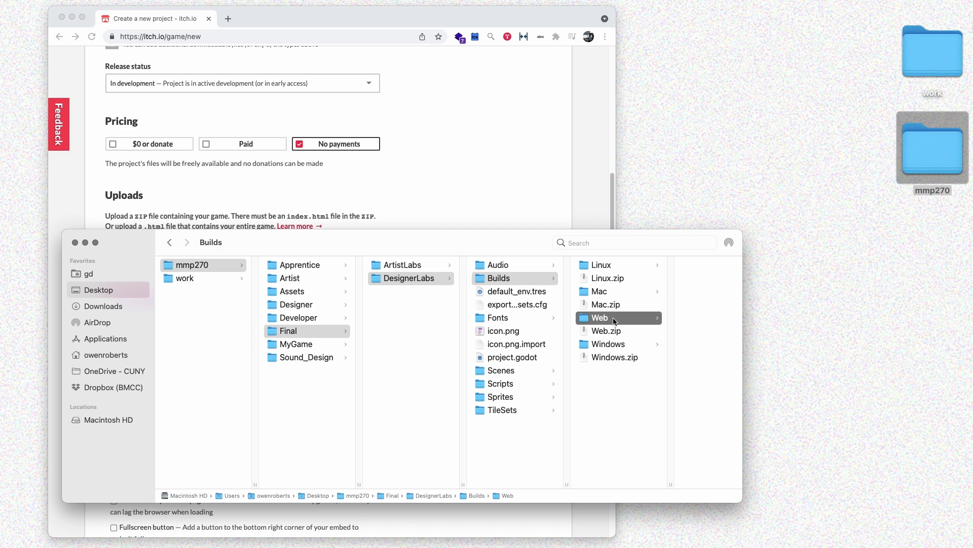
pyautogui.click(681, 296)
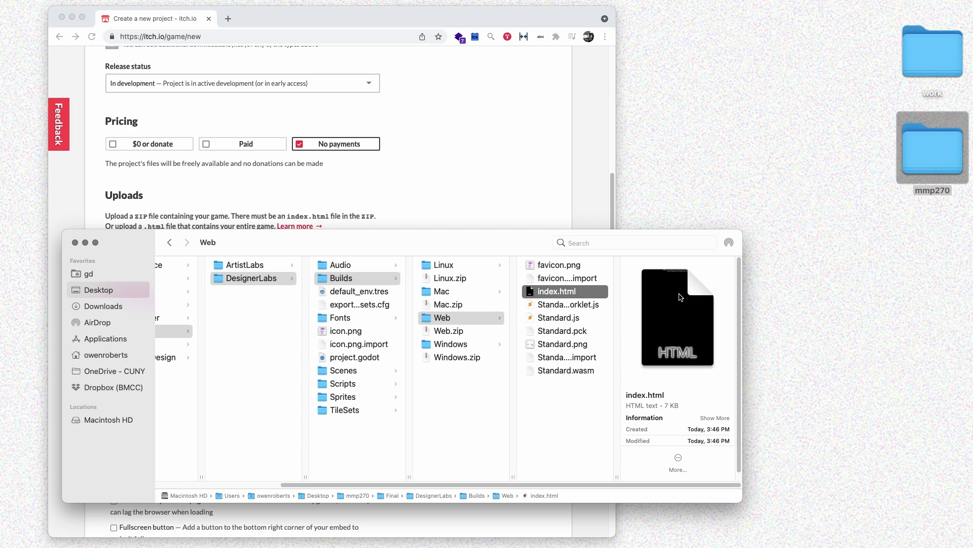
pyautogui.press('super+Tab')
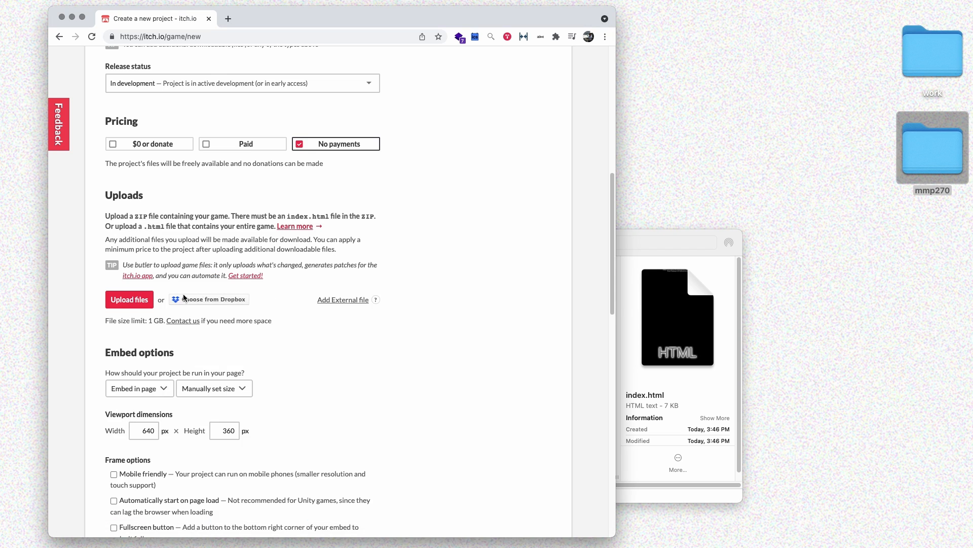
# Try to upload Web.zip from the mmp270/Final/DesignerLabs/Builds folder to the project
pyautogui.click(120, 300)
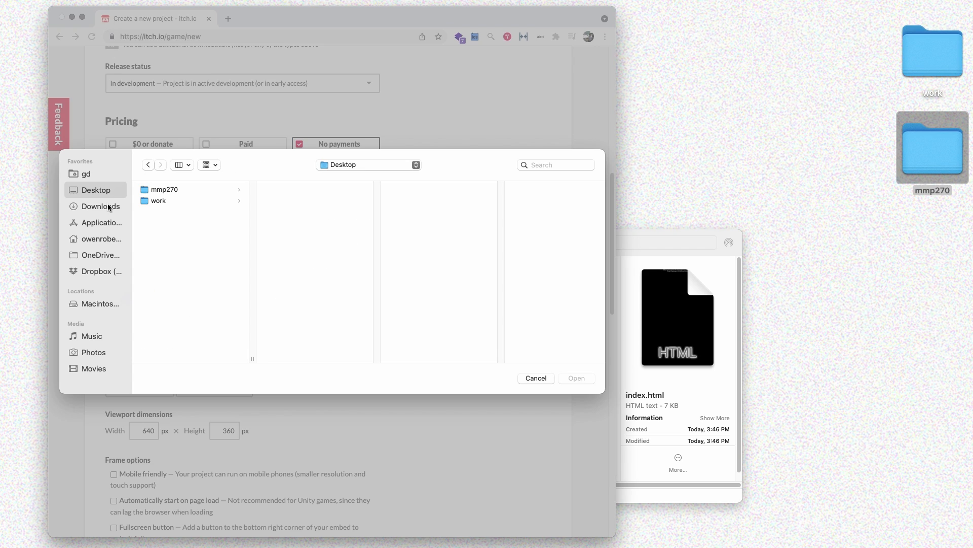
pyautogui.click(175, 191)
pyautogui.click(299, 247)
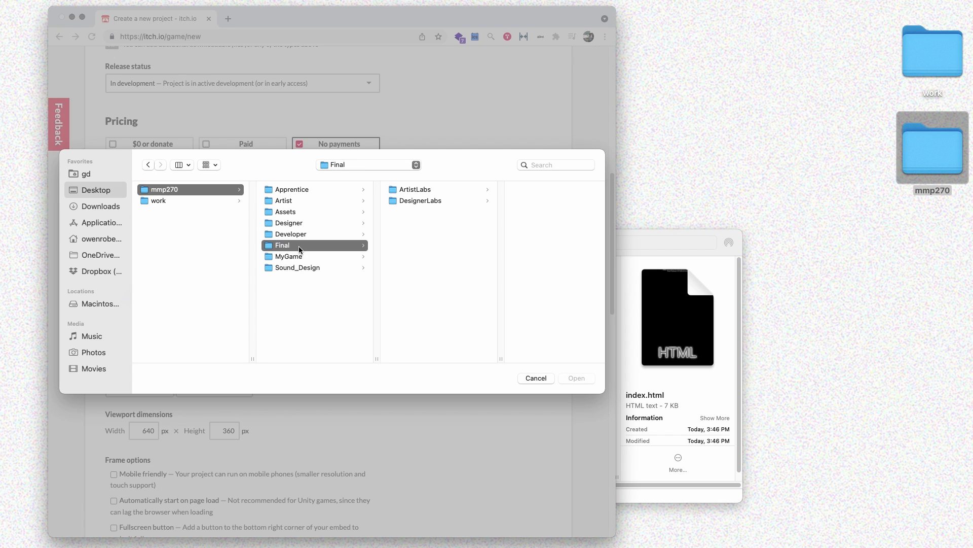
pyautogui.click(425, 202)
pyautogui.click(517, 201)
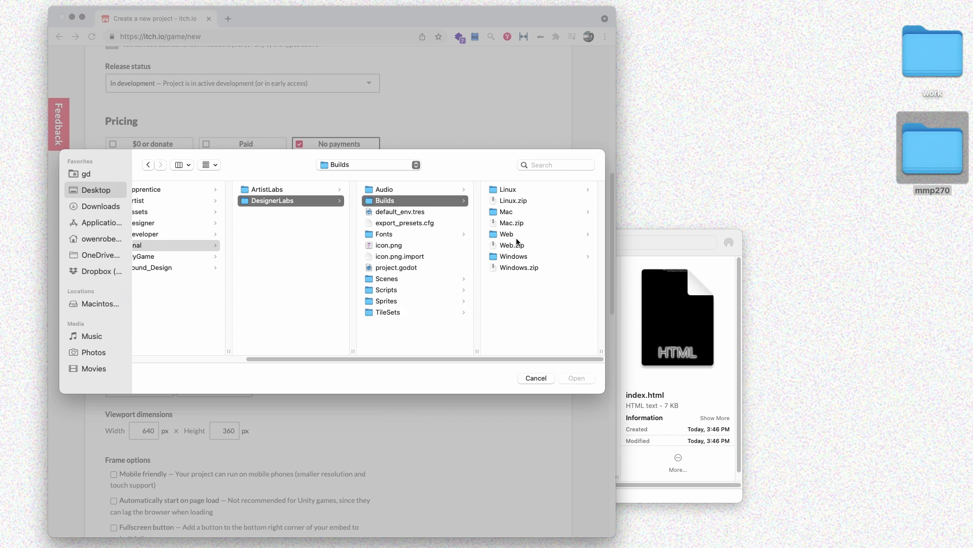
pyautogui.click(524, 244)
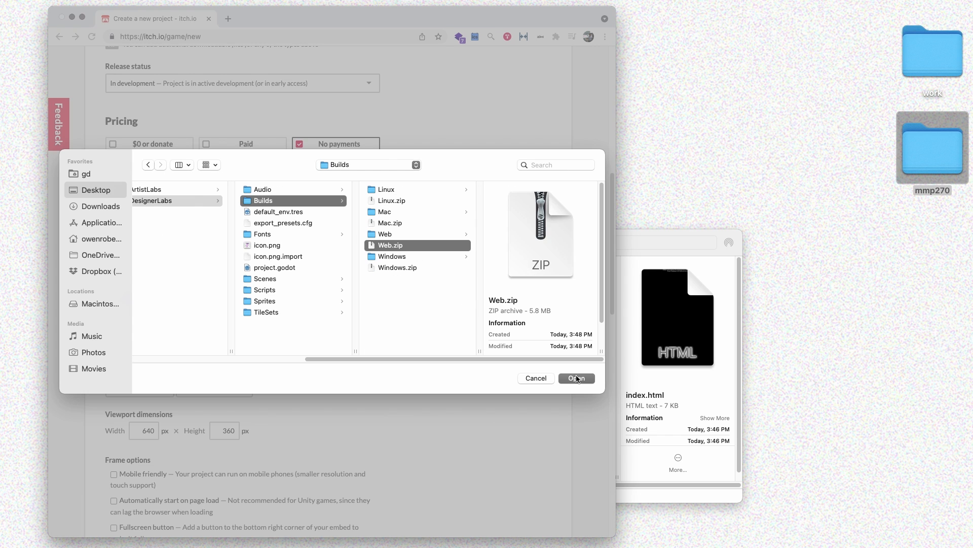
pyautogui.click(576, 377)
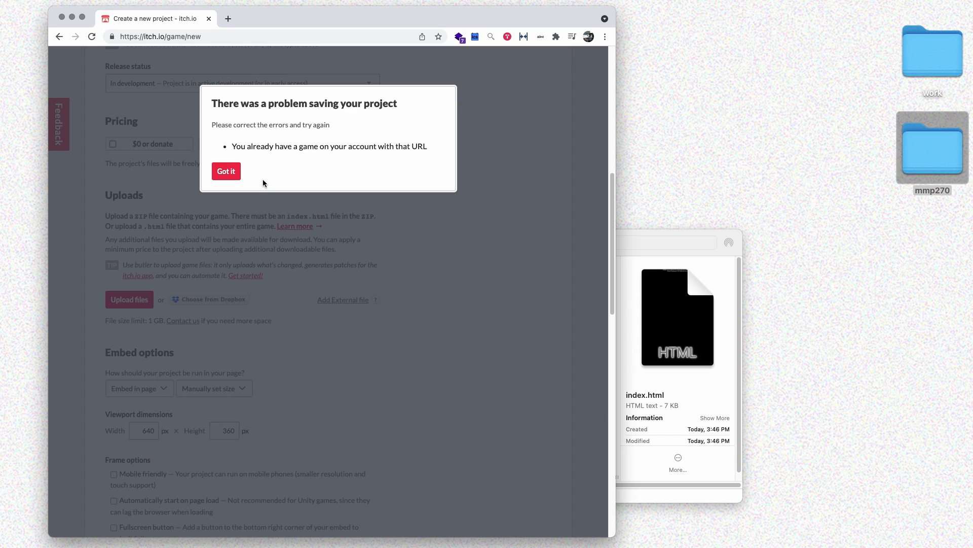
pyautogui.click(236, 176)
# Change the ending of the project URL to my-game-fall-2021
pyautogui.scroll(6, 253, 204)
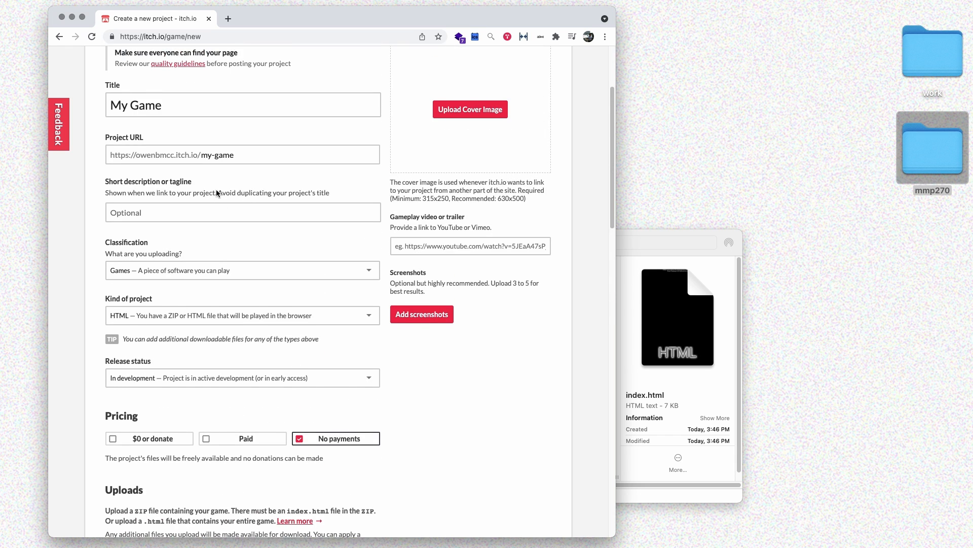
pyautogui.click(367, 171)
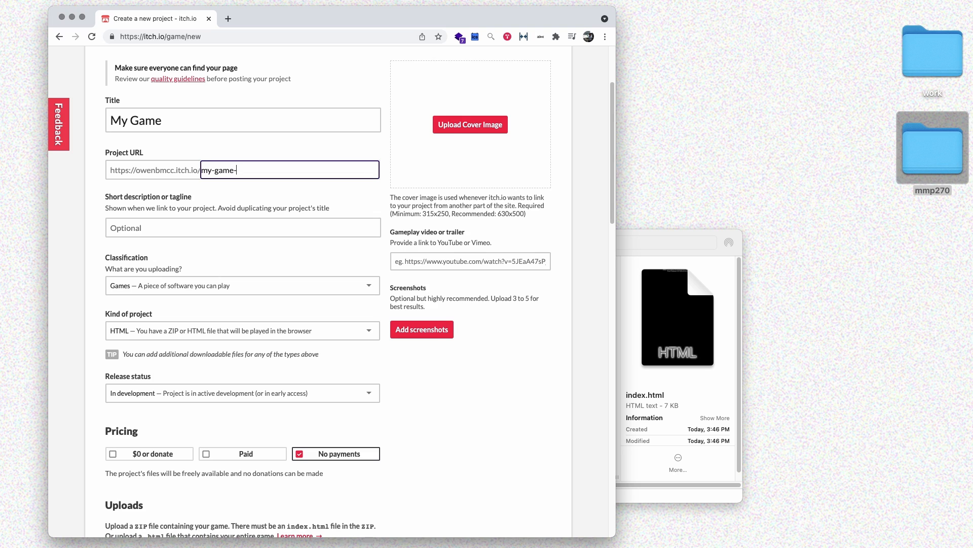
pyautogui.write('-fall-2021')
pyautogui.click(331, 263)
# Upload Web.zip from the Builds folder and mark it as the file played in the browser
pyautogui.scroll(-8, 330, 264)
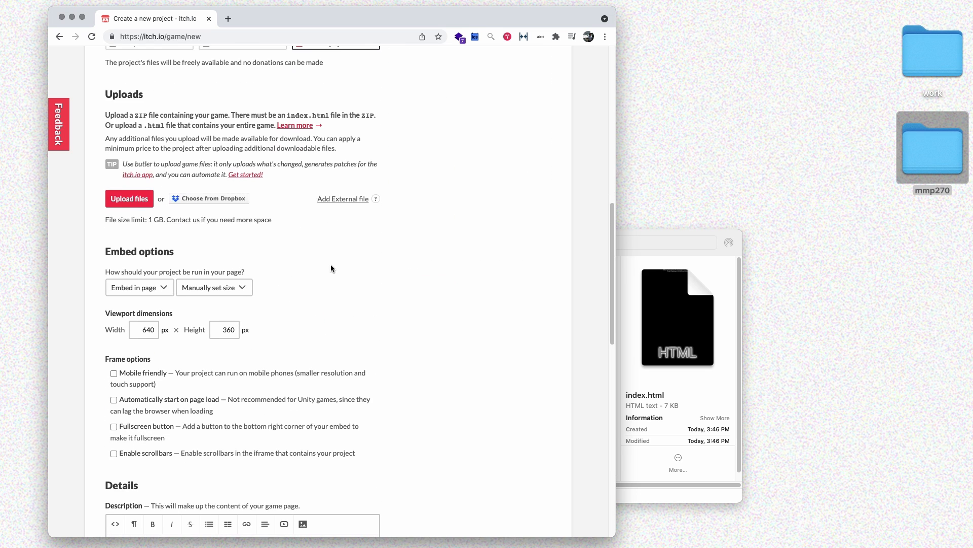
pyautogui.click(134, 205)
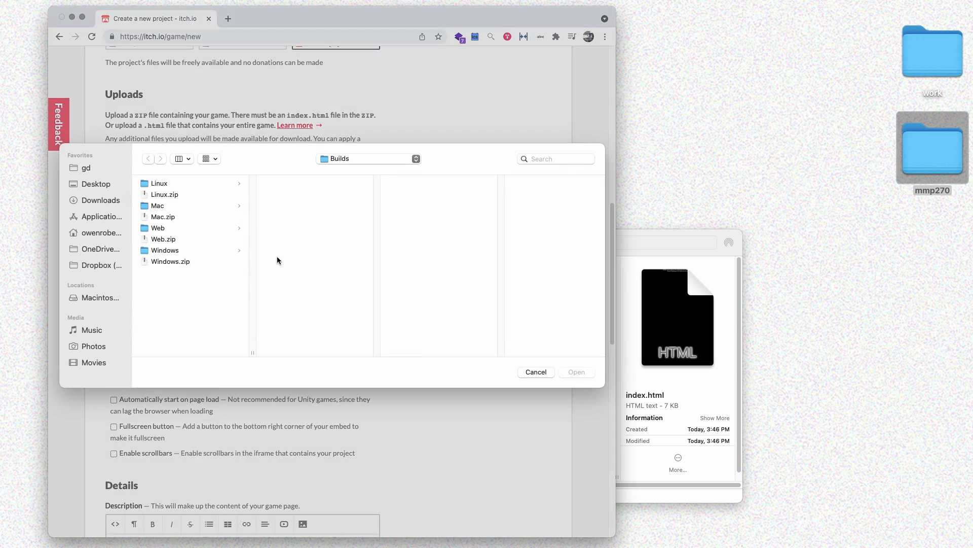
pyautogui.click(167, 245)
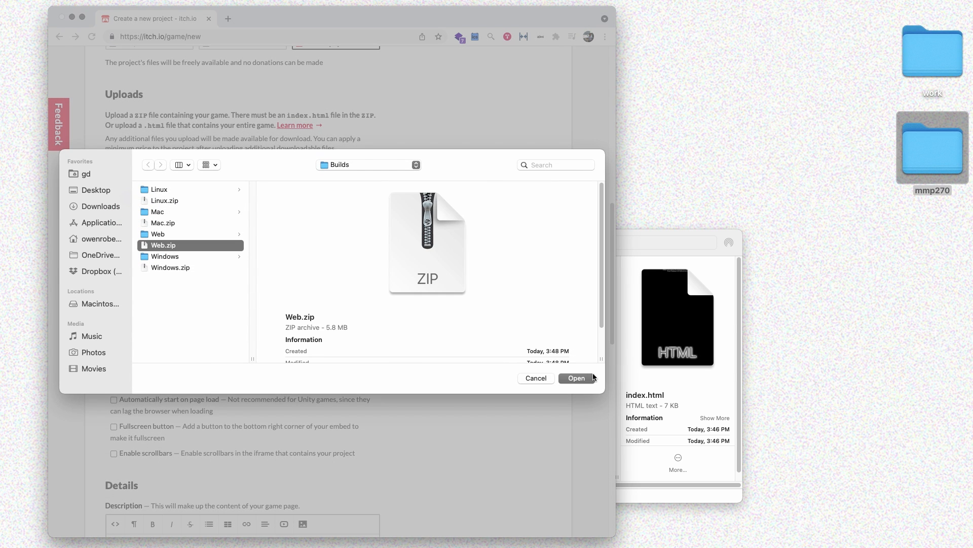
pyautogui.click(578, 378)
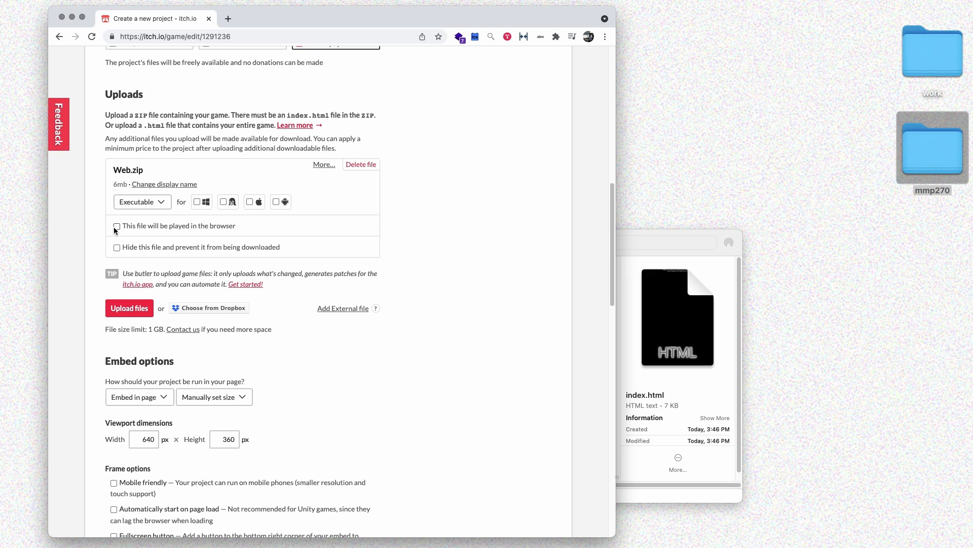
pyautogui.click(165, 226)
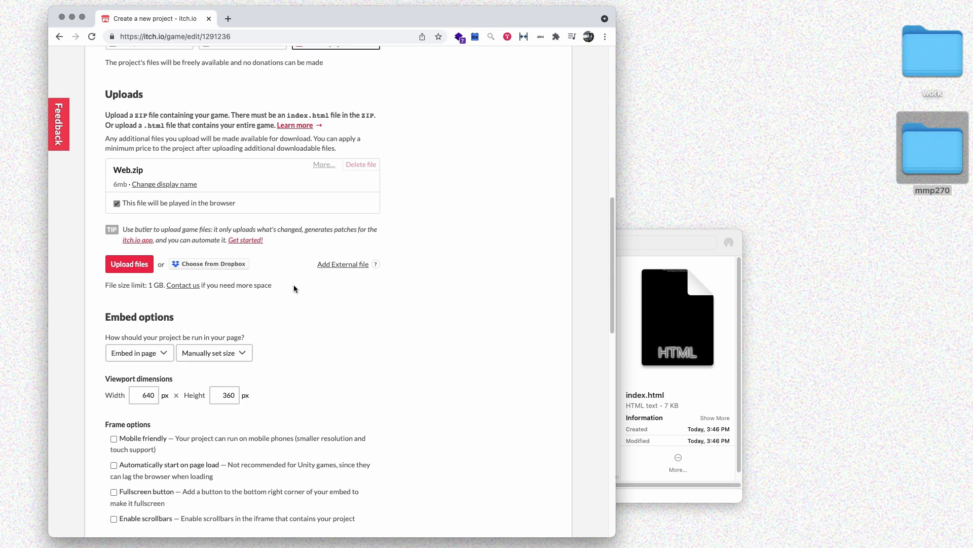
# Upload Mac.zip from the Builds folder and mark it as an executable for macOS
pyautogui.scroll(2, 295, 285)
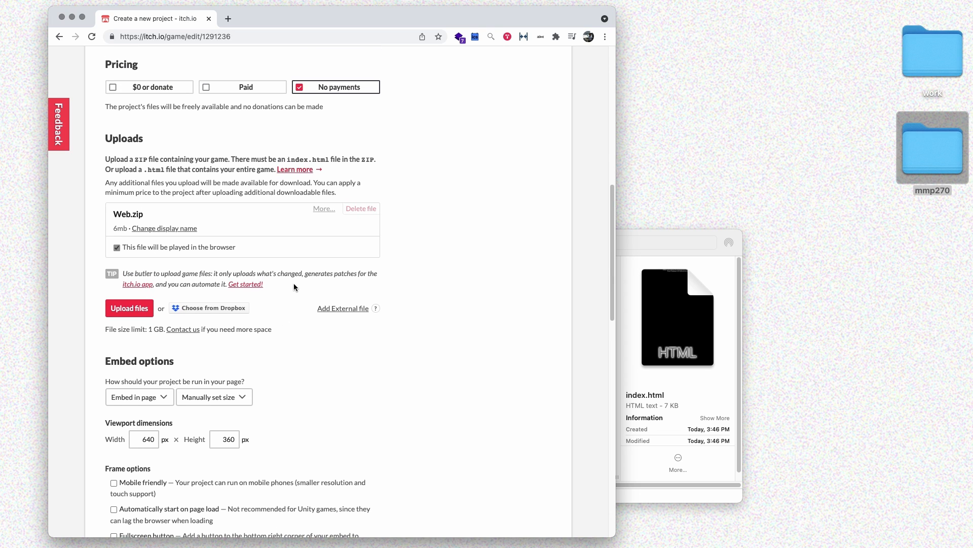
pyautogui.click(130, 308)
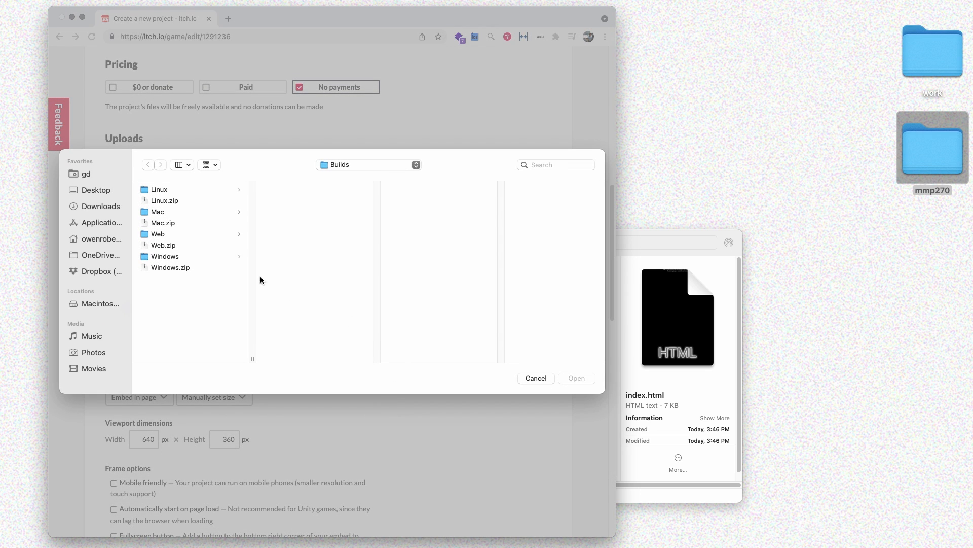
pyautogui.click(159, 223)
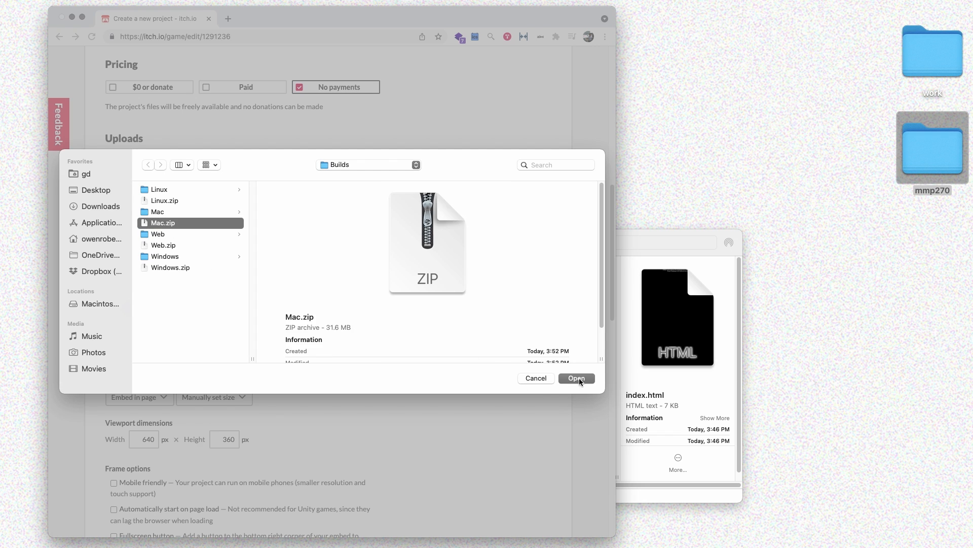
pyautogui.click(579, 379)
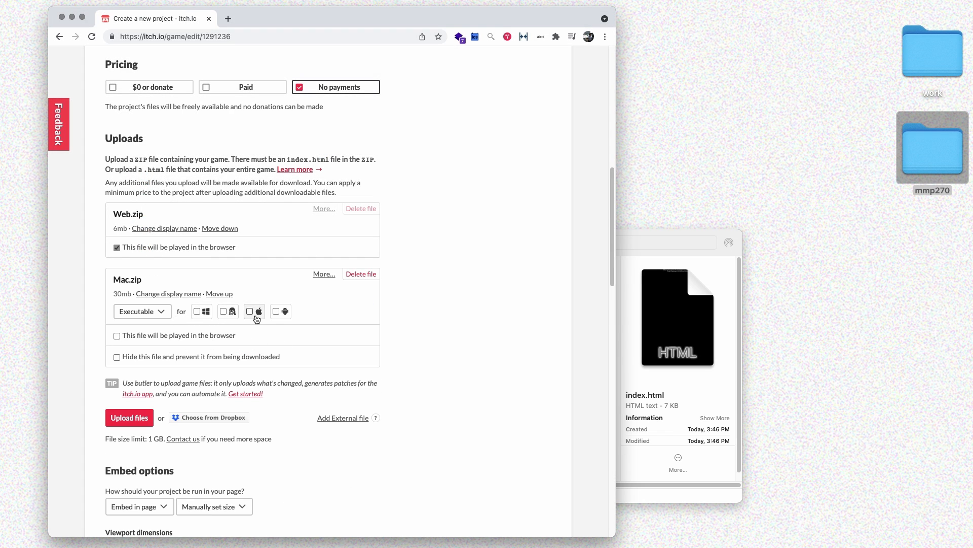
pyautogui.click(152, 311)
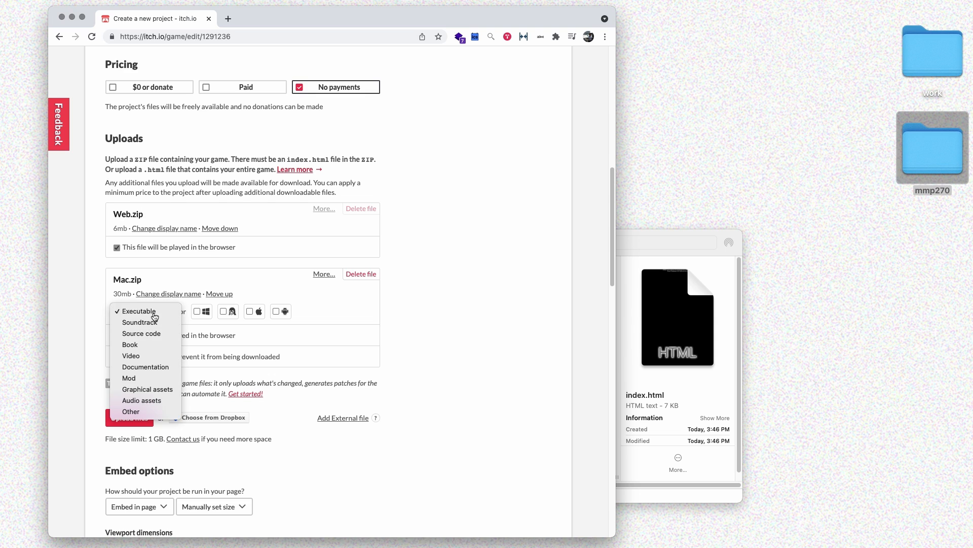
pyautogui.click(155, 315)
pyautogui.click(251, 311)
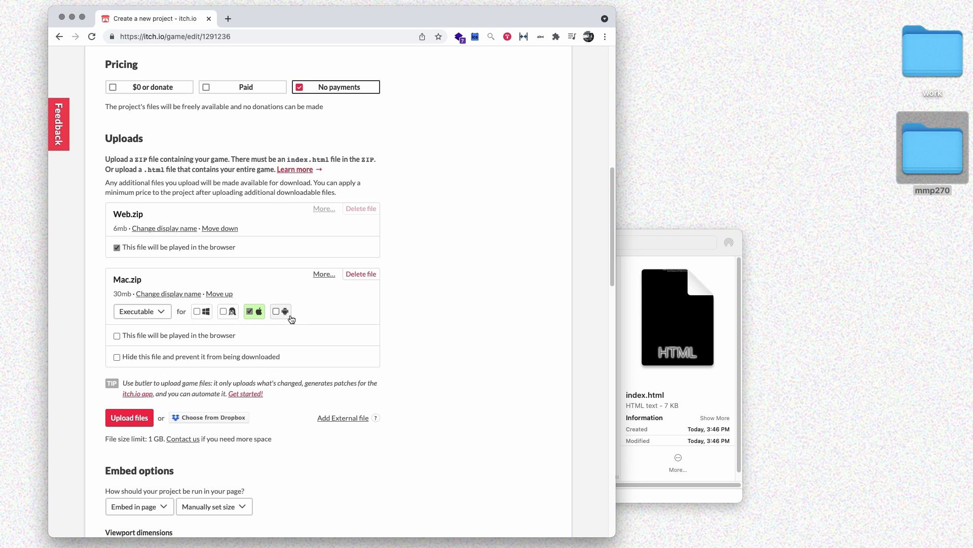
# Choose Embed in page and Manually set size in the embed options
pyautogui.scroll(-3, 457, 284)
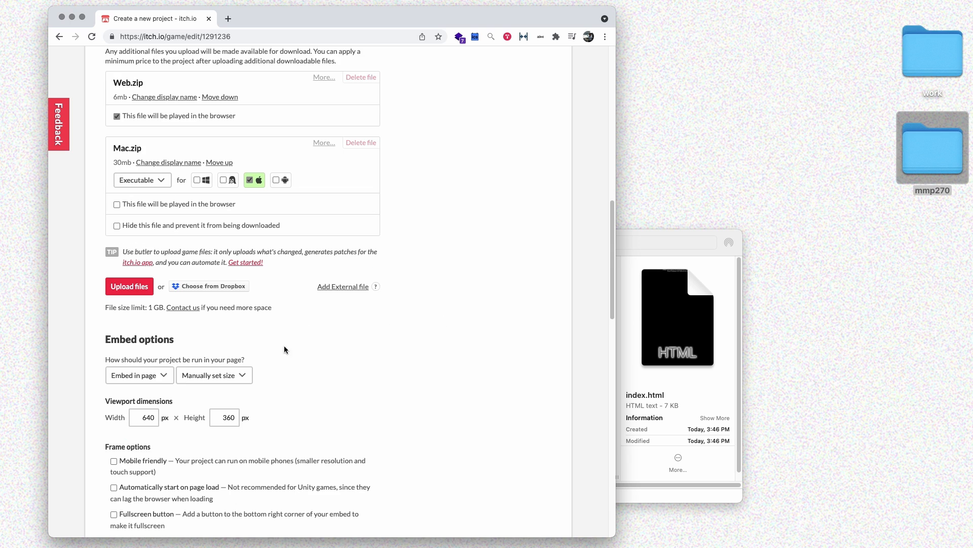
pyautogui.scroll(1, 348, 325)
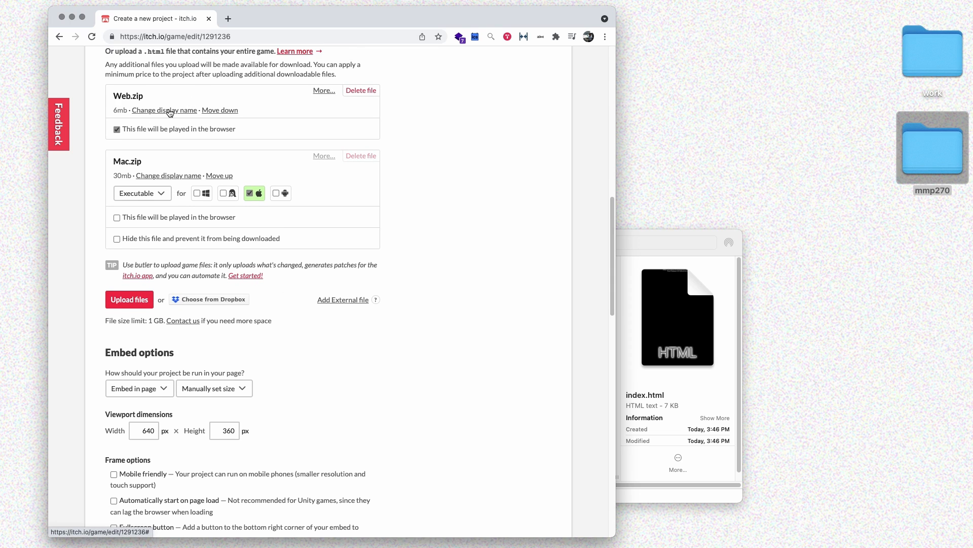
pyautogui.scroll(-3, 263, 302)
pyautogui.click(153, 325)
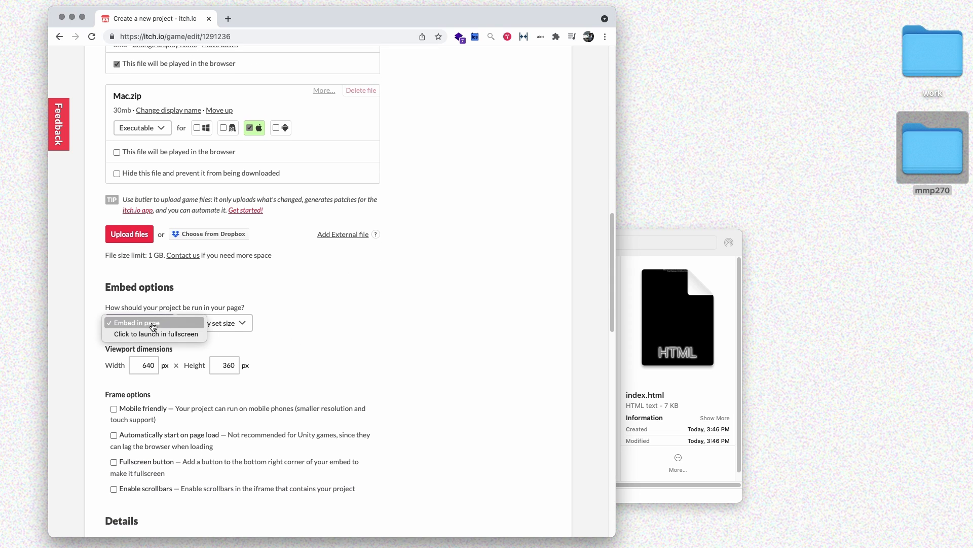
pyautogui.click(153, 323)
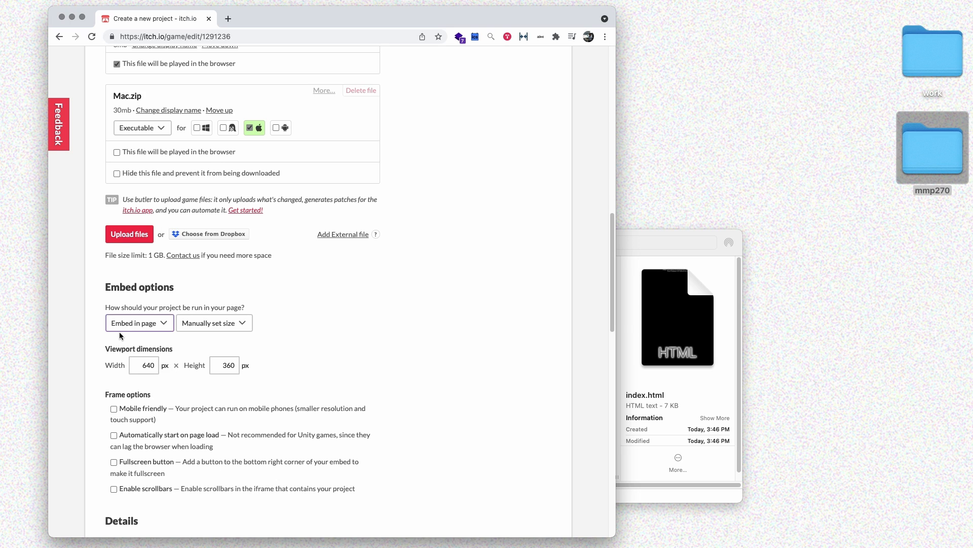
pyautogui.click(238, 325)
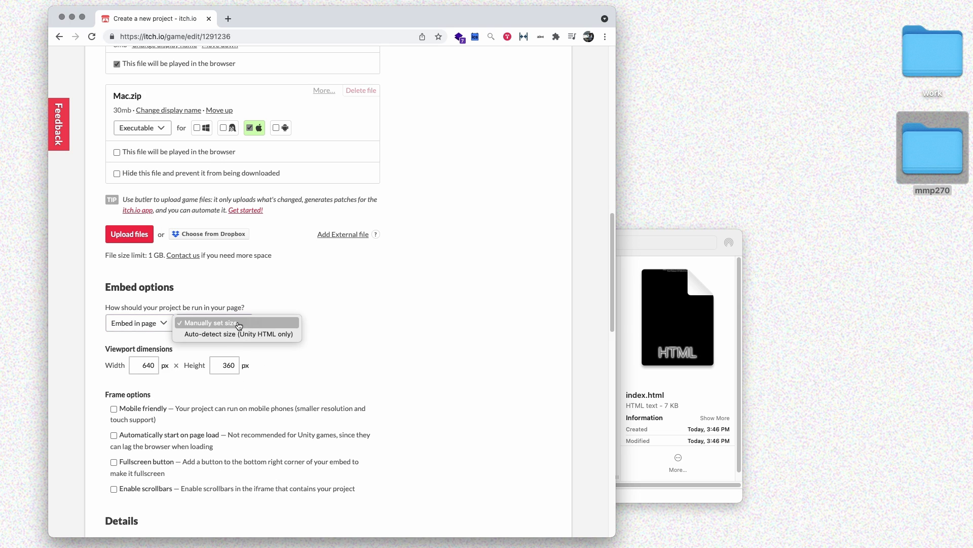
pyautogui.click(239, 322)
# Set the embed viewport dimensions to a width of 1024 px and a height of 512 px
pyautogui.scroll(-3, 356, 343)
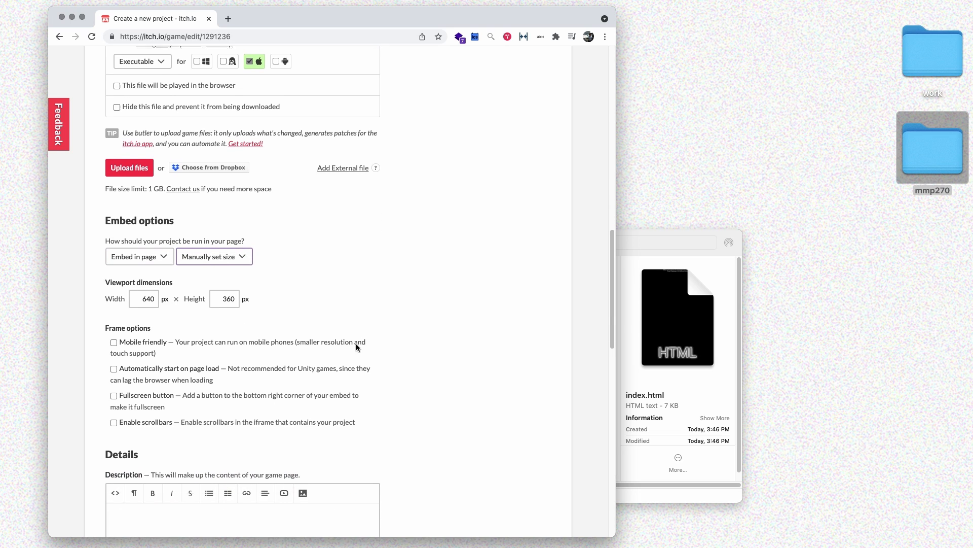
pyautogui.doubleClick(149, 304)
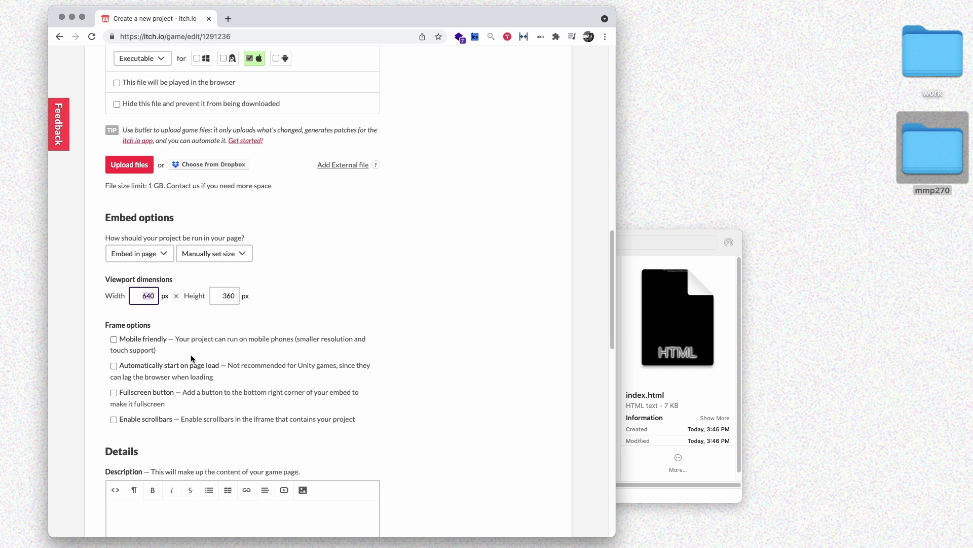
pyautogui.write('1024')
pyautogui.press('Tab')
pyautogui.write('51')
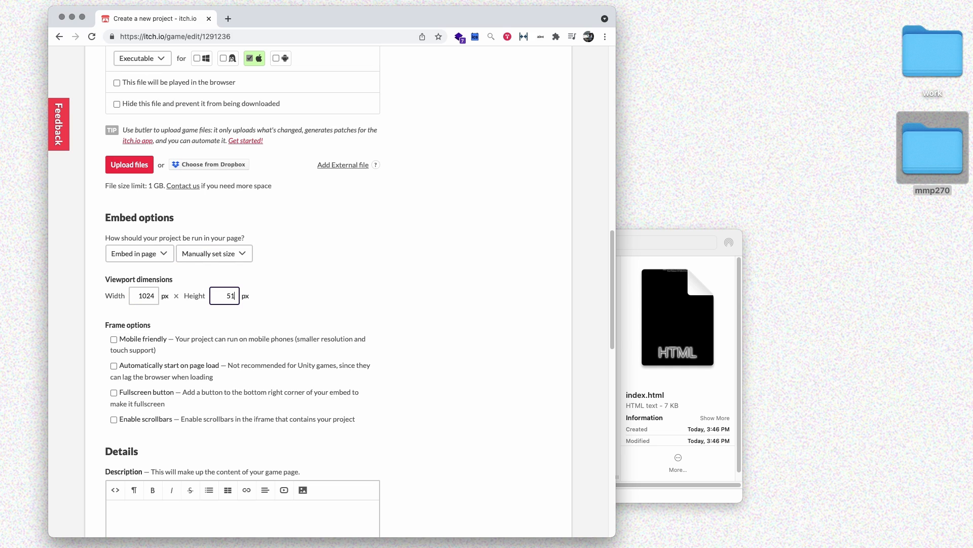
pyautogui.write('2')
pyautogui.click(330, 316)
# Enter the game page description "Hi this is my game, please try it out and post your feedback."
pyautogui.scroll(-1, 173, 321)
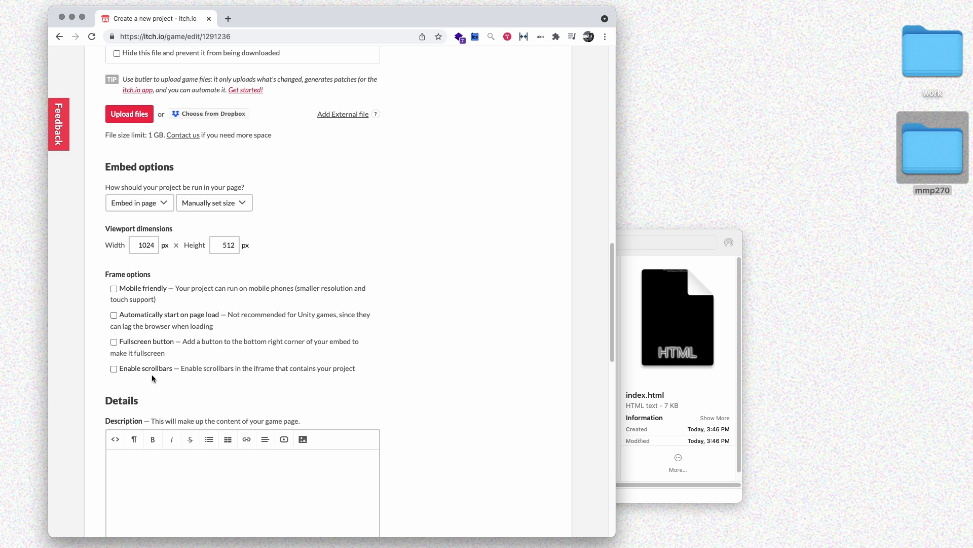
pyautogui.scroll(-5, 424, 336)
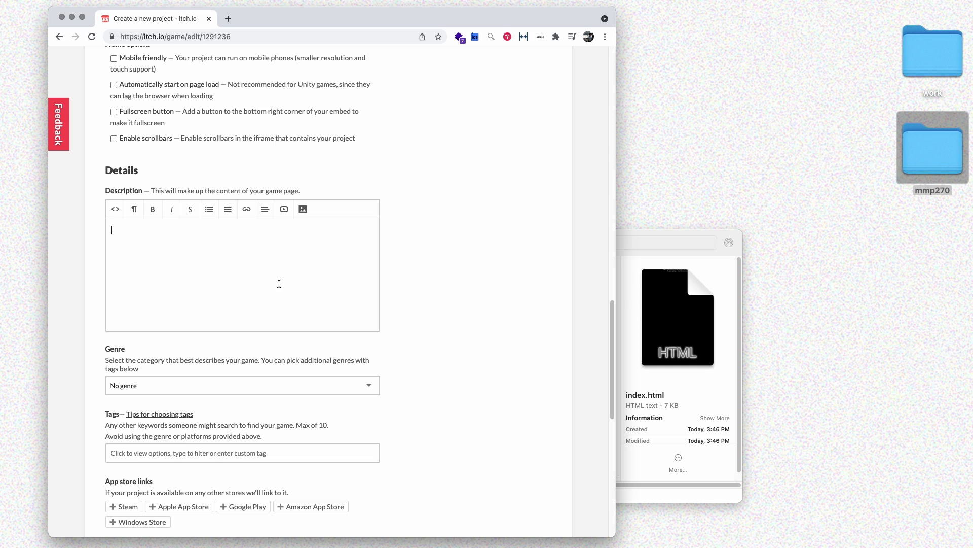
pyautogui.write('Hi this is my game, please try it out and ')
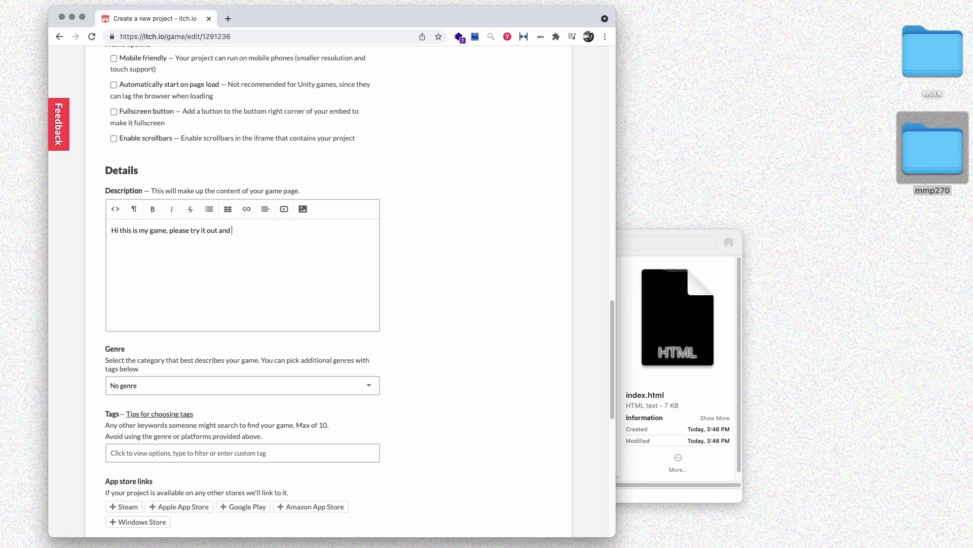
pyautogui.write('post your feedback.')
# Set the game's genre to Platformer
pyautogui.scroll(-5, 482, 291)
pyautogui.click(300, 177)
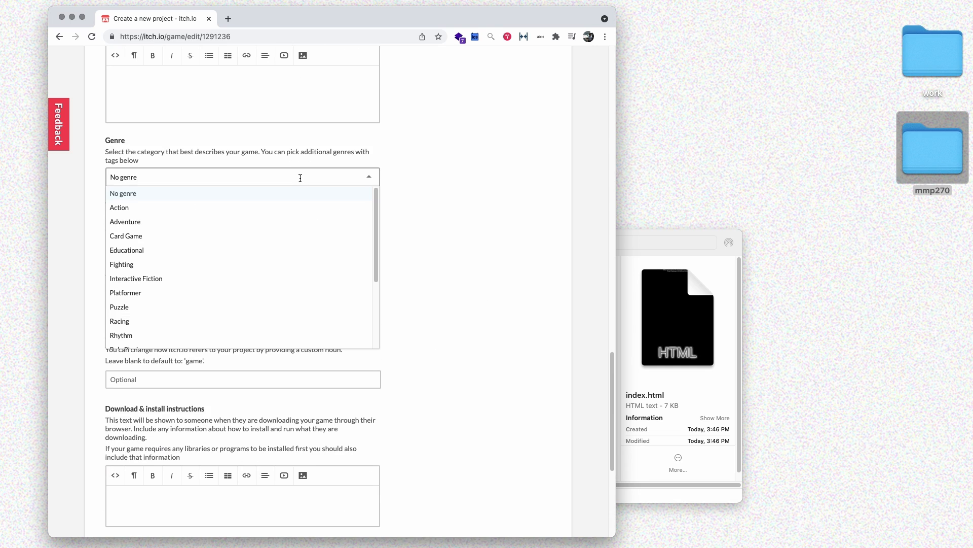
pyautogui.scroll(-4, 265, 294)
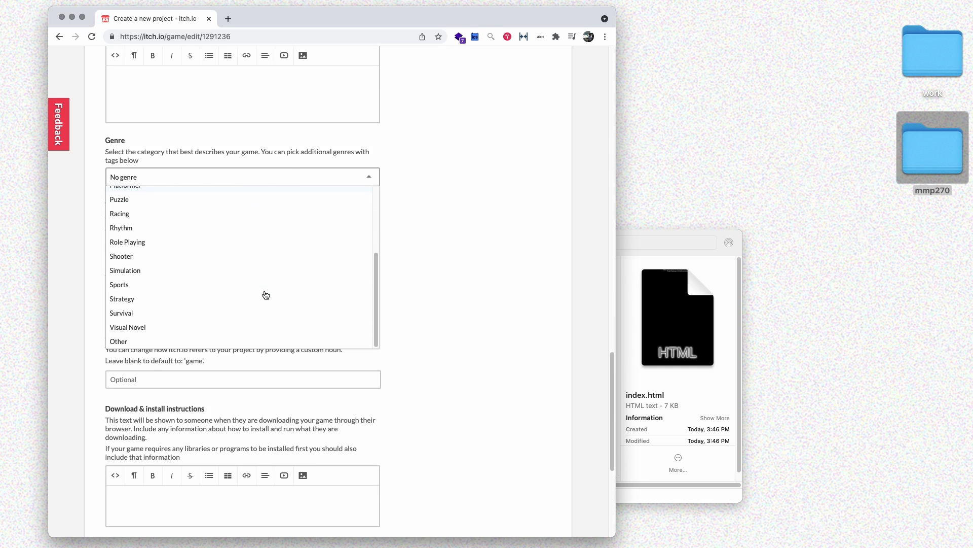
pyautogui.scroll(2, 264, 294)
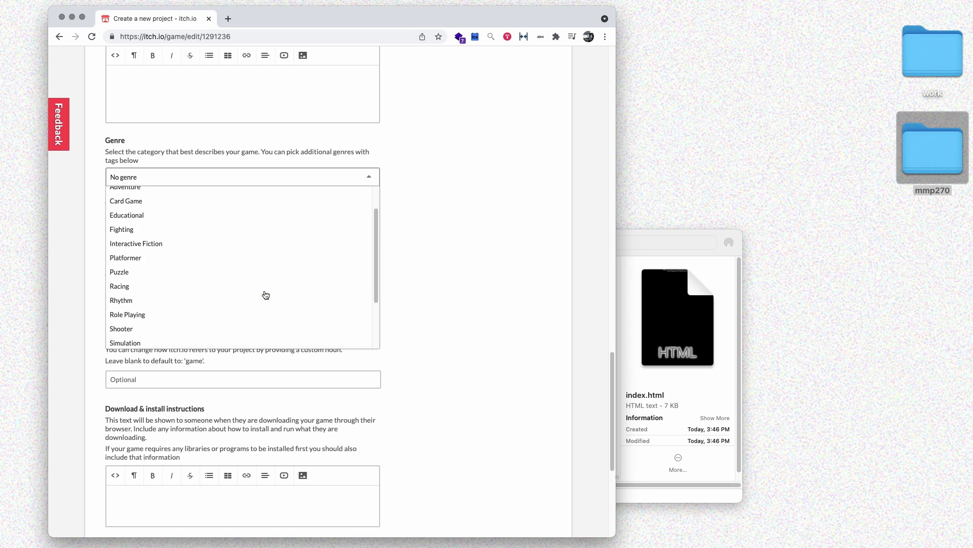
pyautogui.click(140, 264)
pyautogui.click(195, 183)
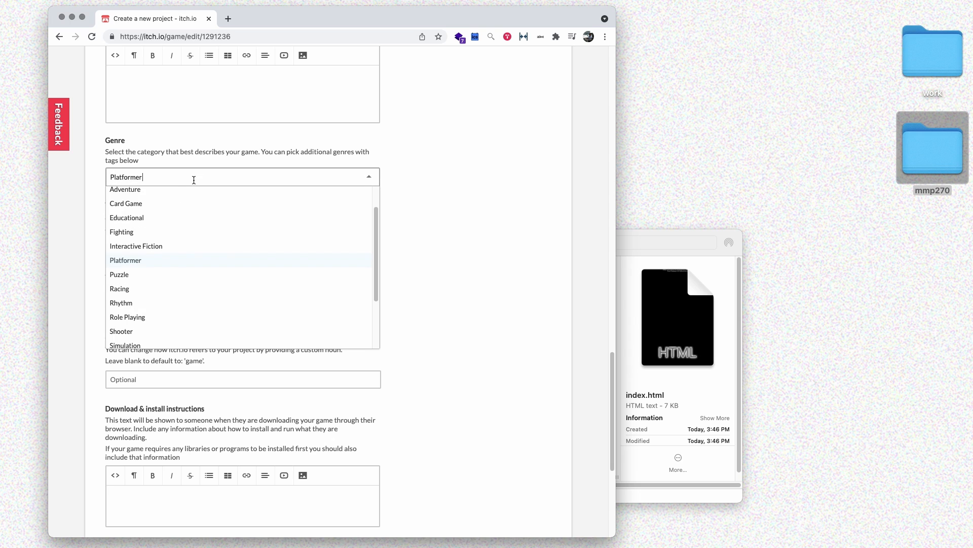
pyautogui.scroll(1, 209, 233)
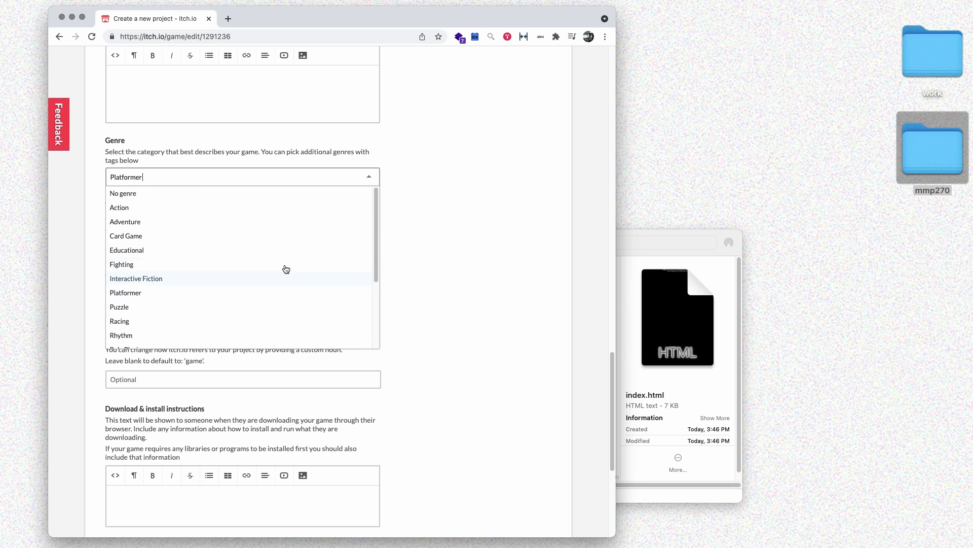
pyautogui.click(457, 212)
# Add the tags pixel-art, 2d and godot to the project
pyautogui.click(299, 244)
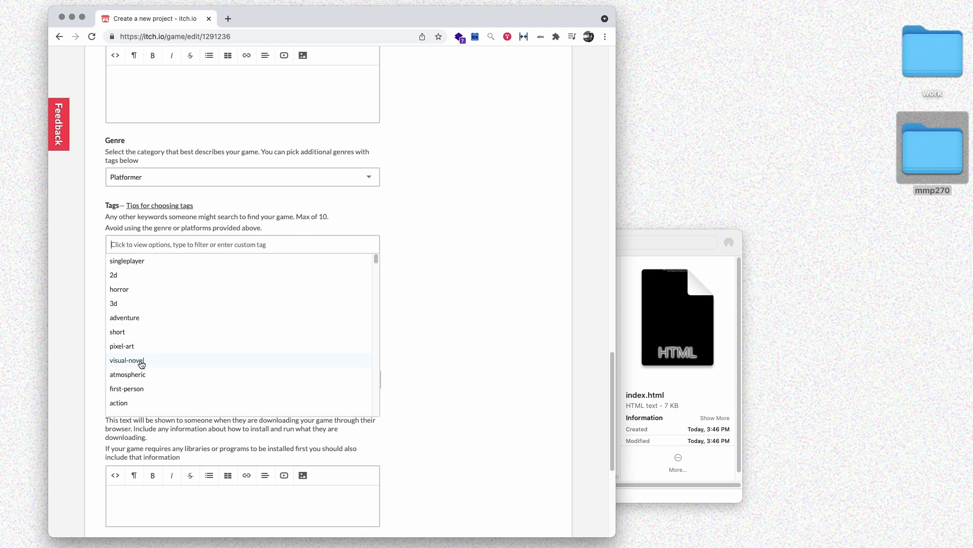
pyautogui.click(132, 346)
pyautogui.write('2')
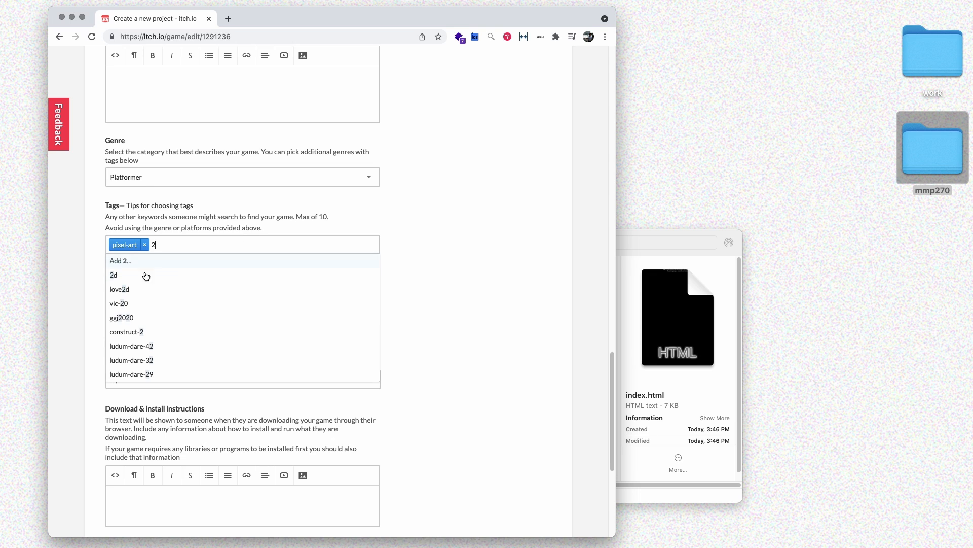
pyautogui.click(138, 277)
pyautogui.write('go')
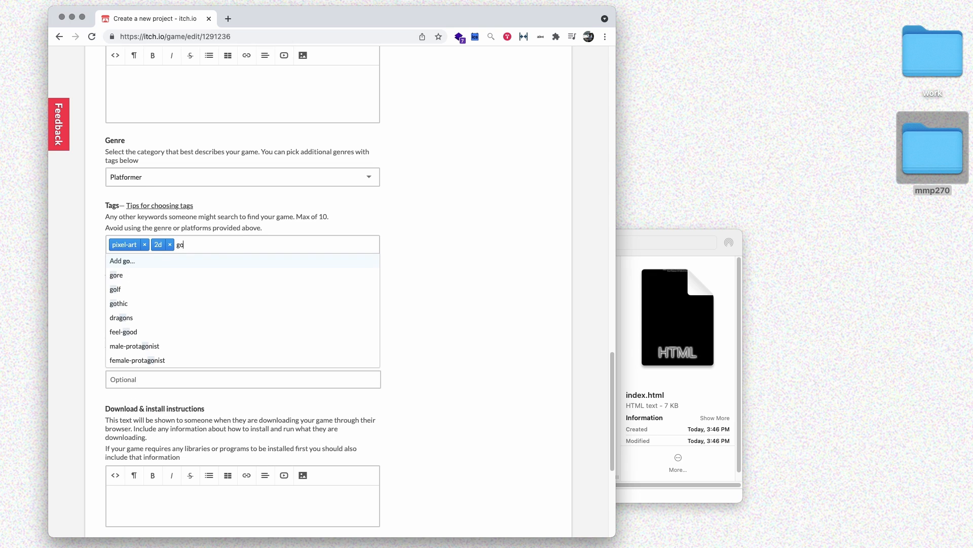
pyautogui.write('dot')
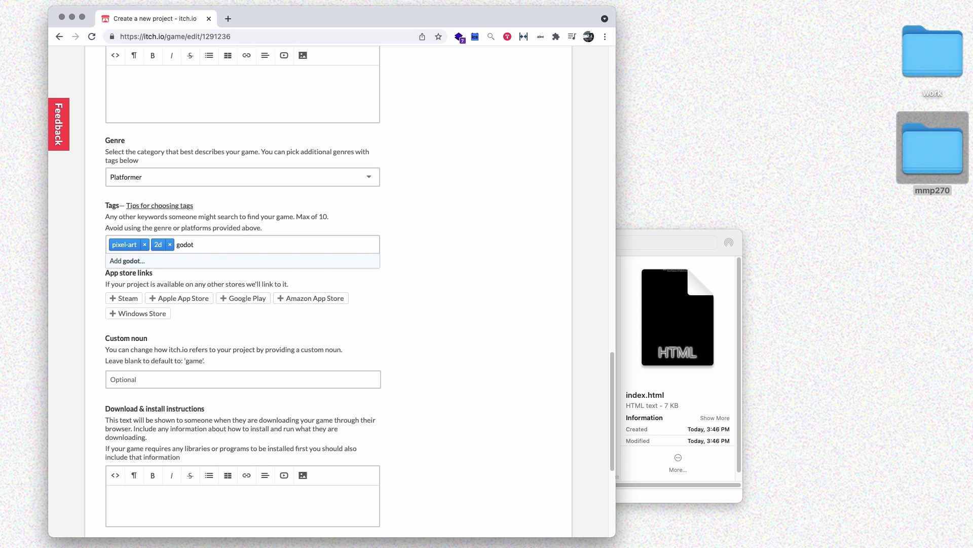
pyautogui.press('Return')
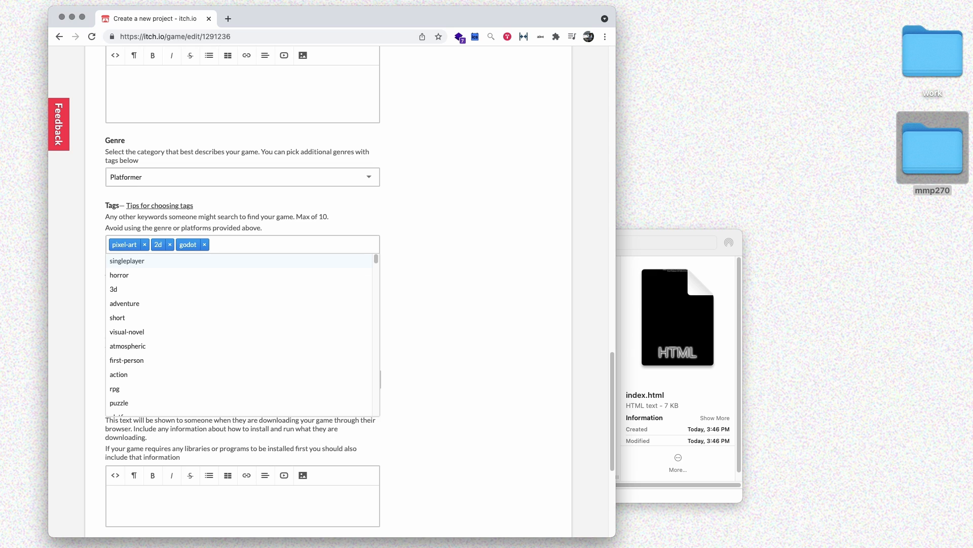
pyautogui.click(420, 193)
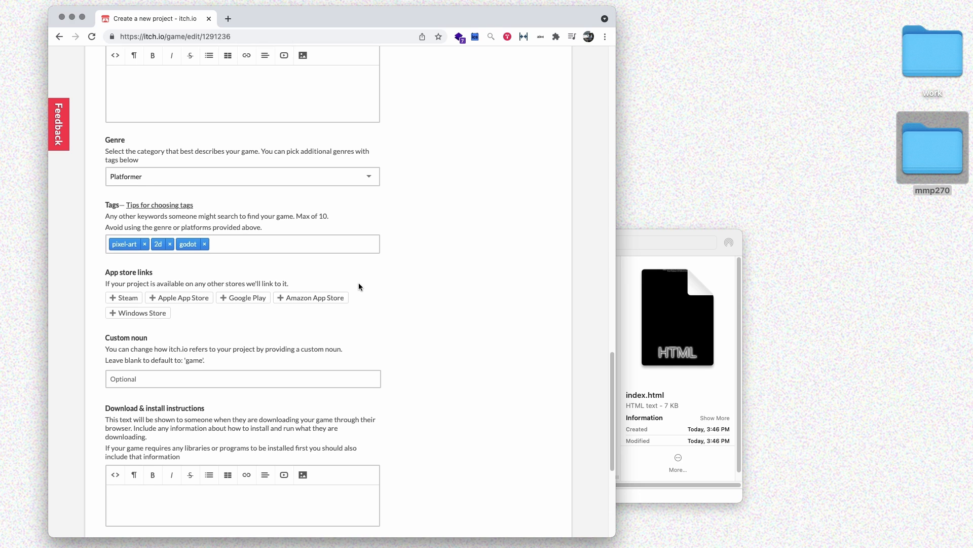
pyautogui.scroll(-3, 358, 283)
pyautogui.click(156, 234)
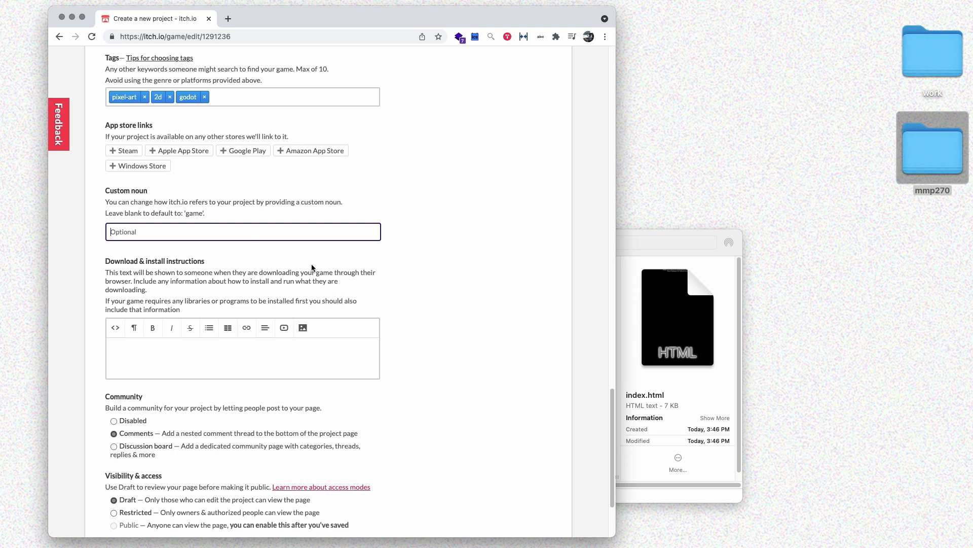
pyautogui.click(454, 272)
pyautogui.scroll(-3, 461, 297)
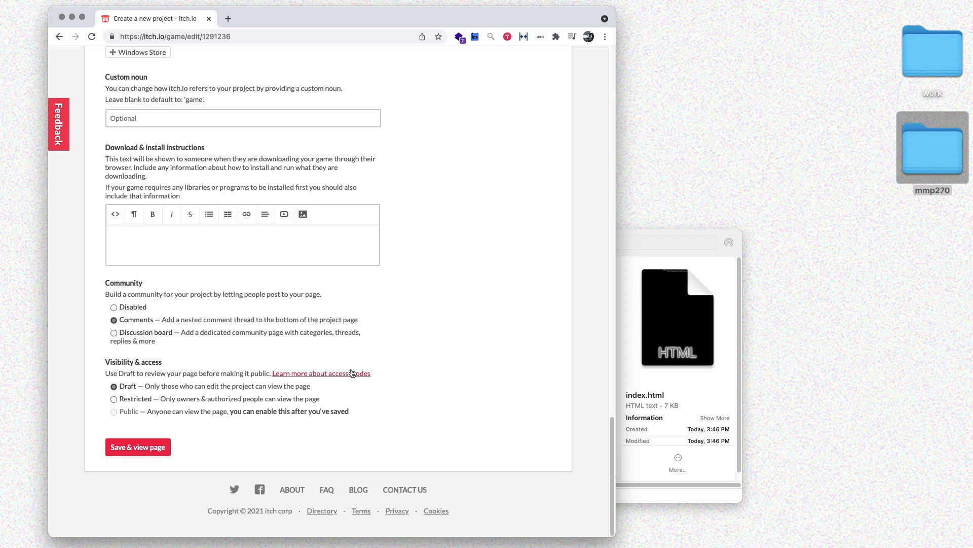
# Upload ui_title_title_graphic.png from the ui_titles folder inside DesignerLabs' Sprites as the project's cover image
pyautogui.scroll(20, 357, 372)
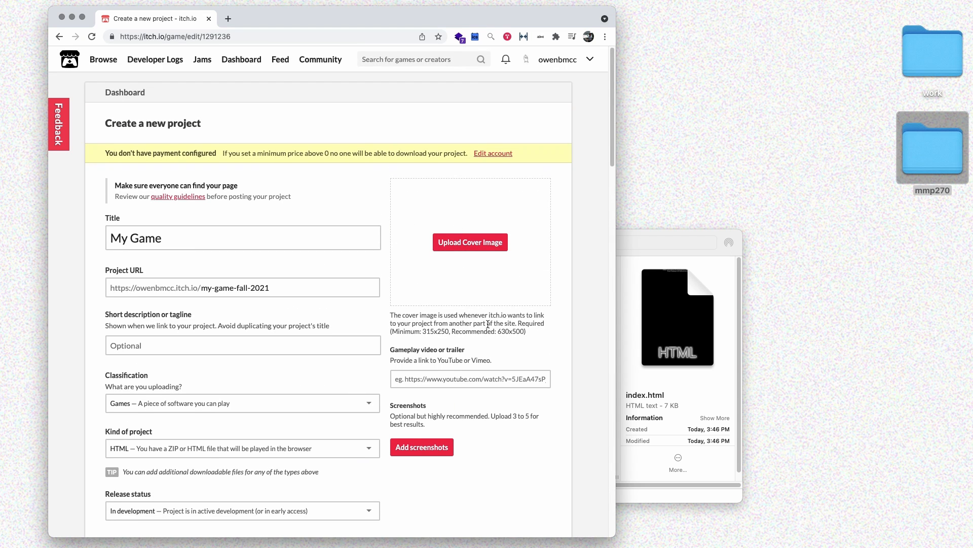
pyautogui.click(475, 244)
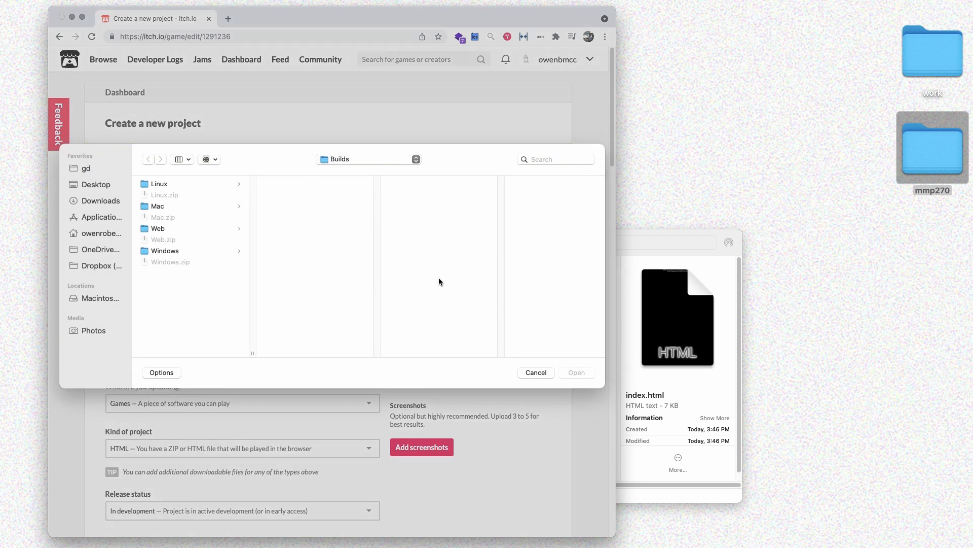
pyautogui.click(355, 165)
pyautogui.click(346, 181)
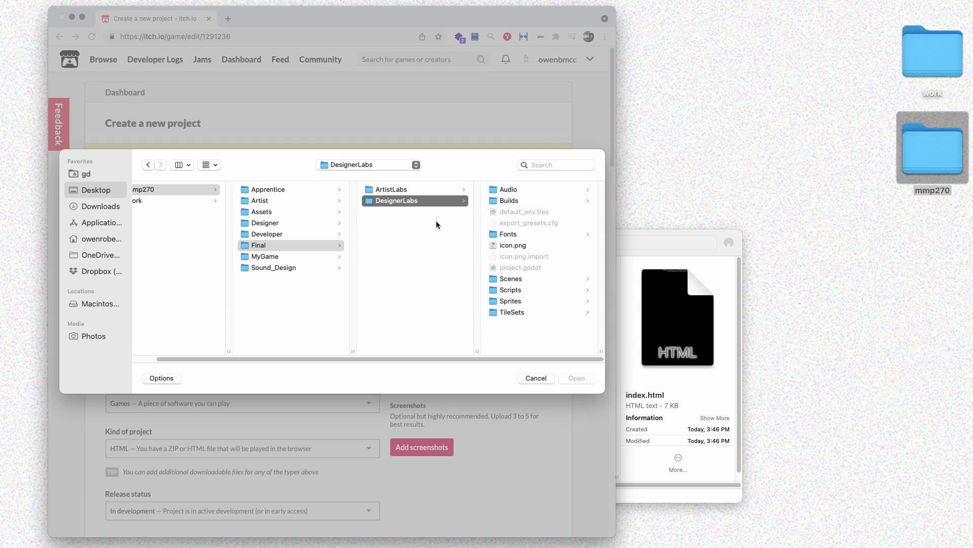
pyautogui.click(513, 302)
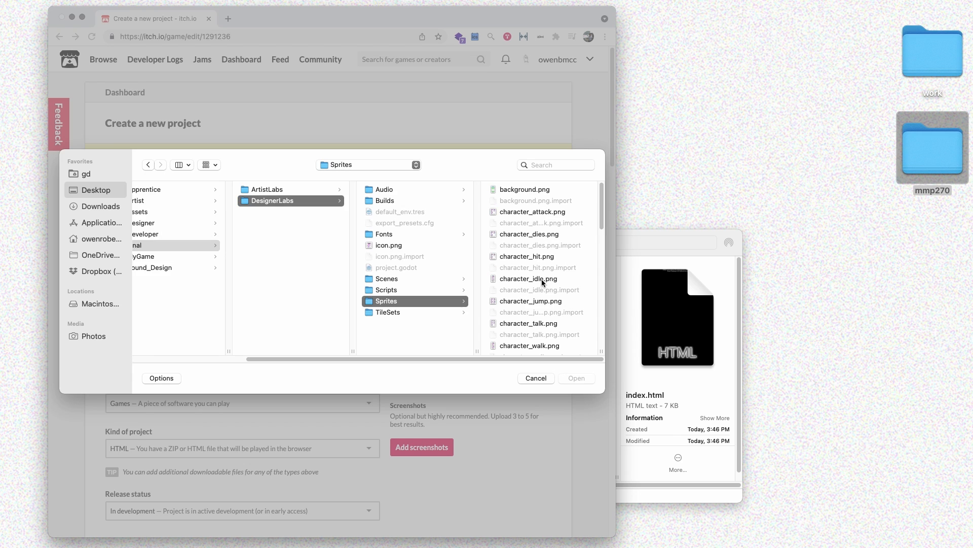
pyautogui.scroll(-10, 546, 301)
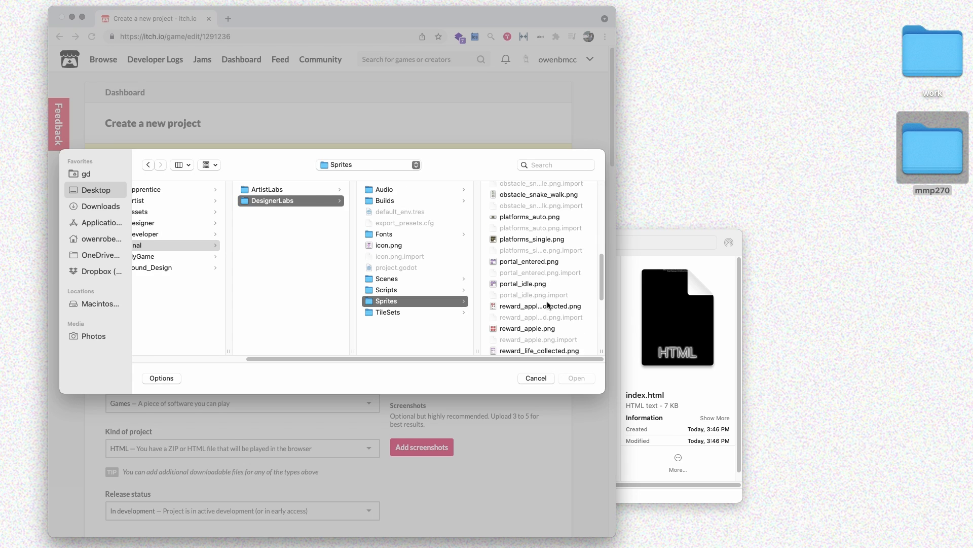
pyautogui.click(535, 324)
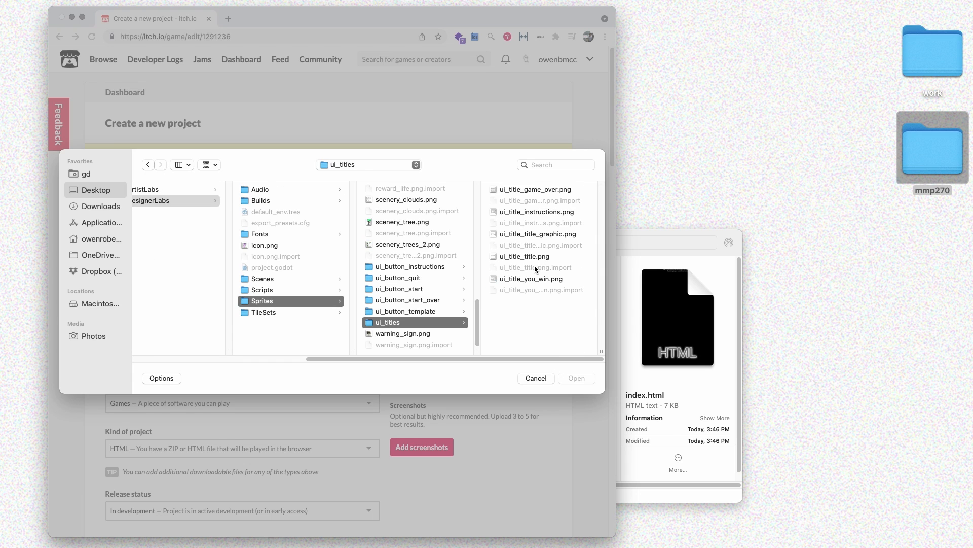
pyautogui.click(541, 235)
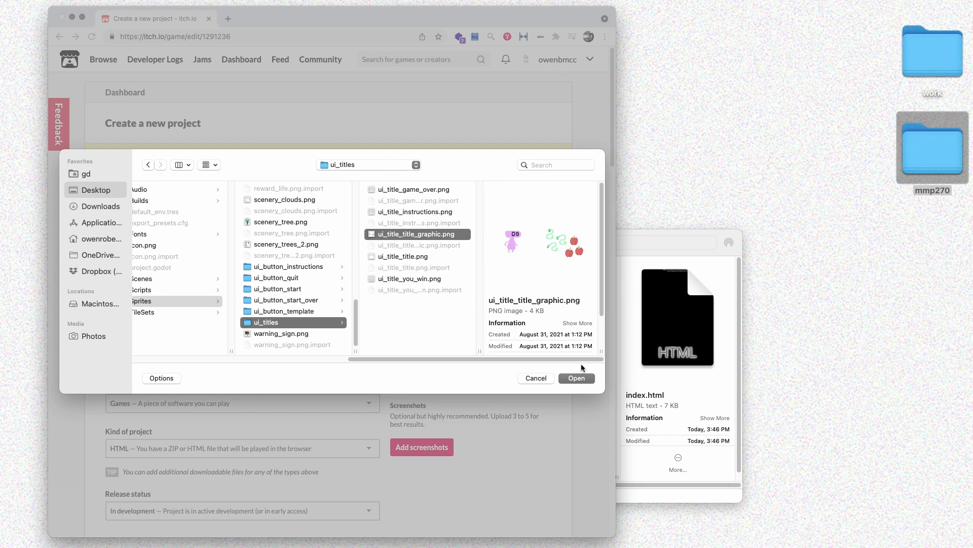
pyautogui.click(582, 378)
# Save the project as a draft with comments enabled, view its page and run the embedded game
pyautogui.scroll(-3, 476, 310)
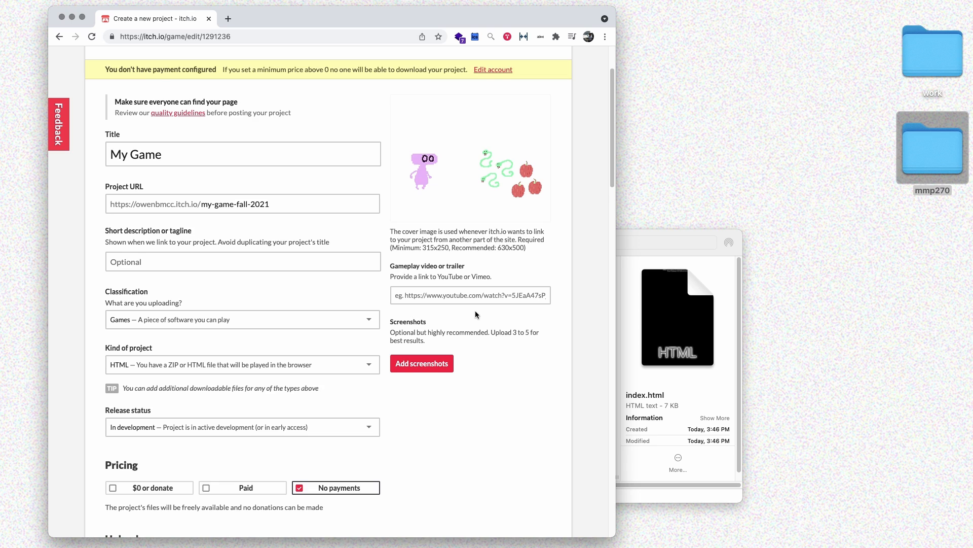
pyautogui.scroll(-3, 496, 365)
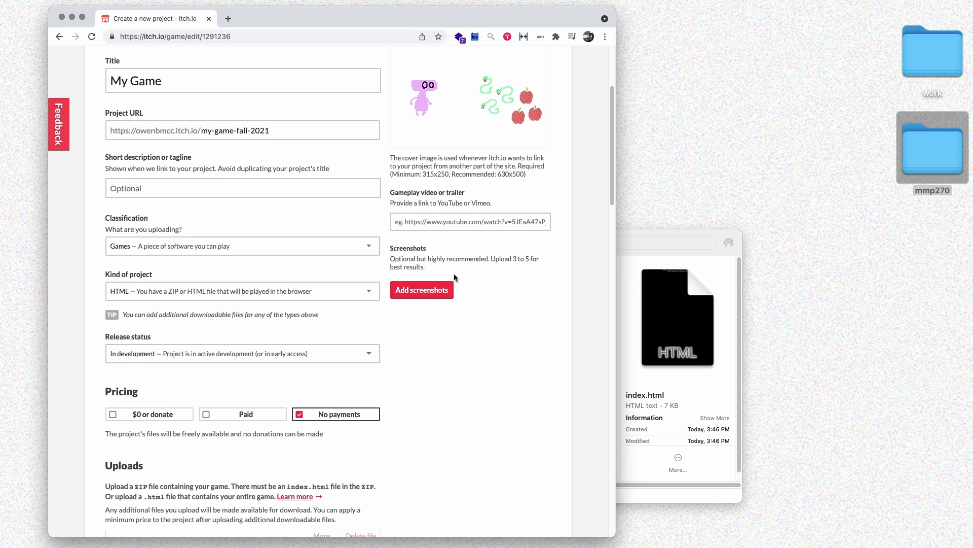
pyautogui.scroll(-20, 475, 237)
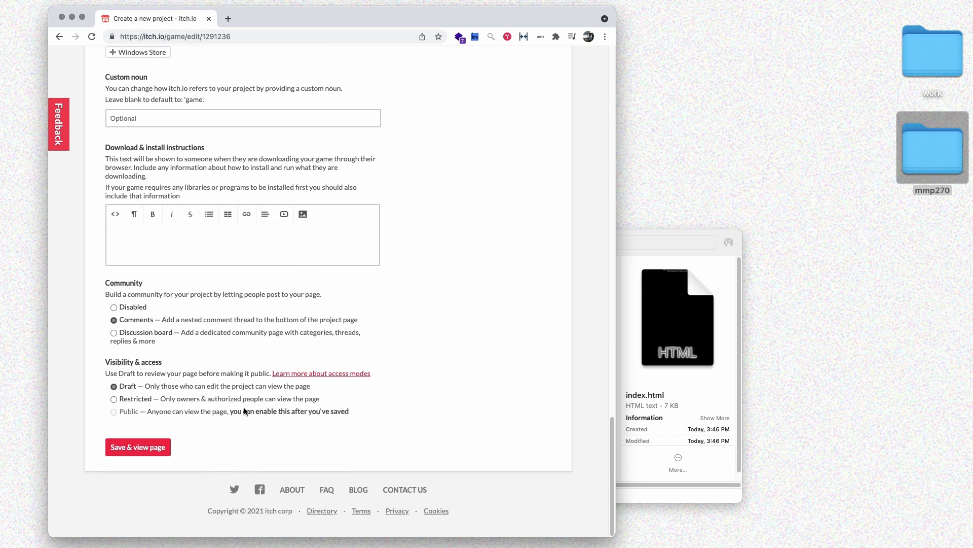
pyautogui.click(150, 458)
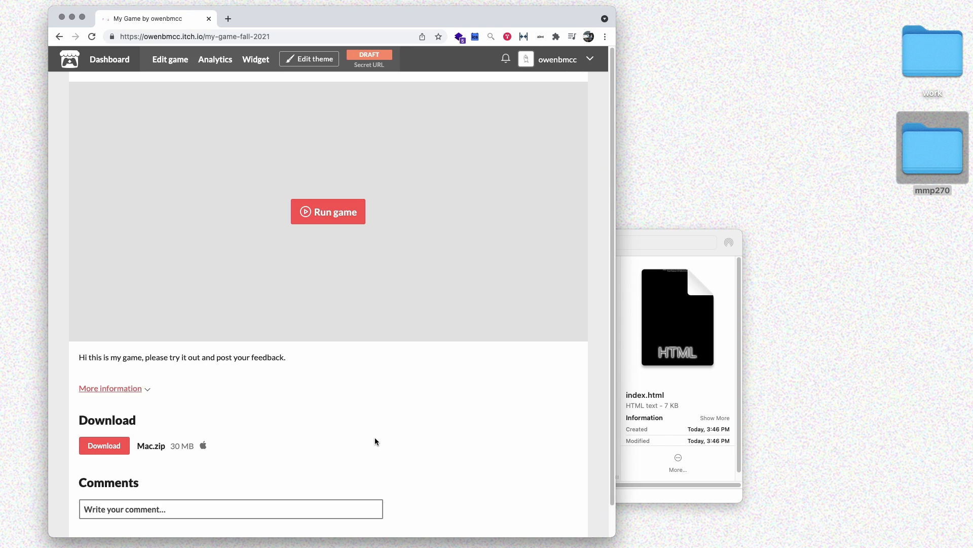
pyautogui.click(326, 214)
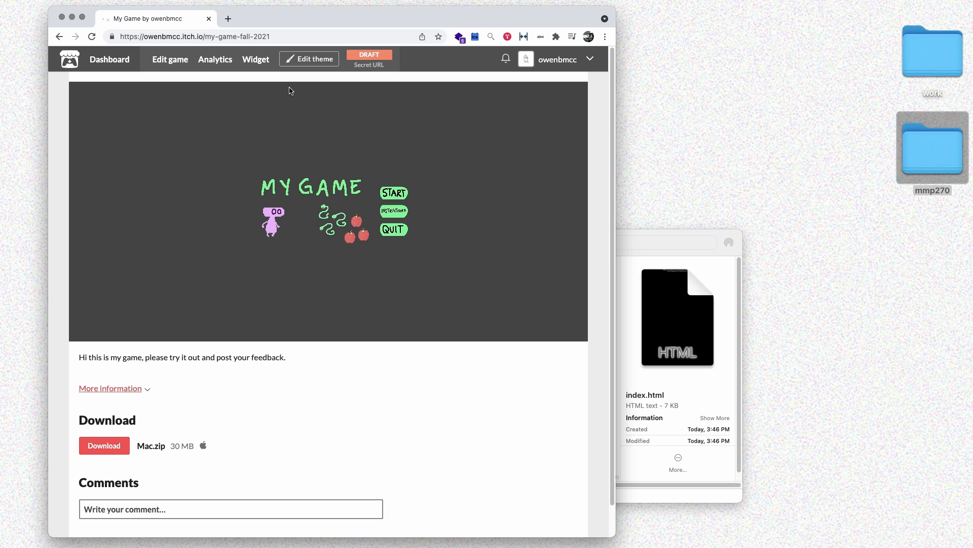
# Open the page's theme editor, widen the browser window and set the BG color to #000000
pyautogui.click(300, 60)
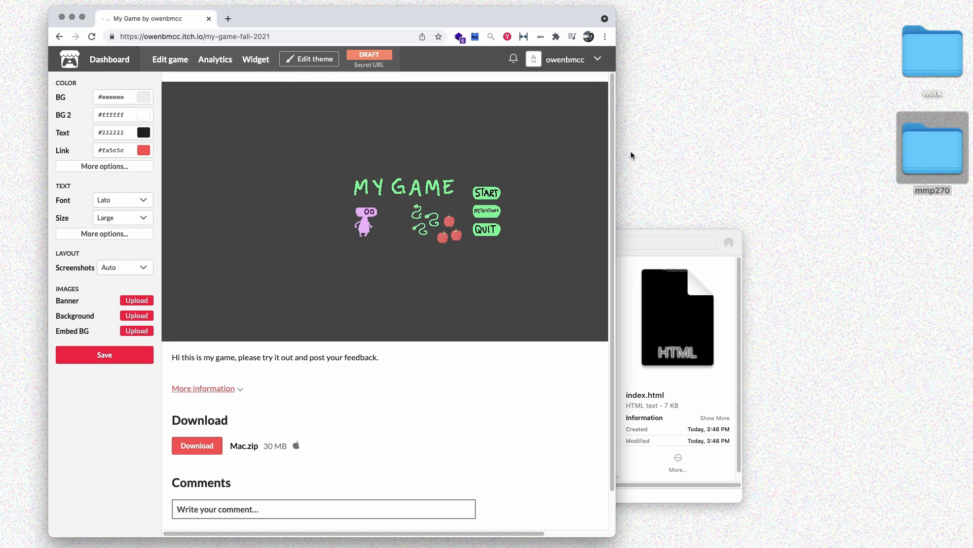
pyautogui.moveTo(616, 146); pyautogui.dragTo(723, 140)
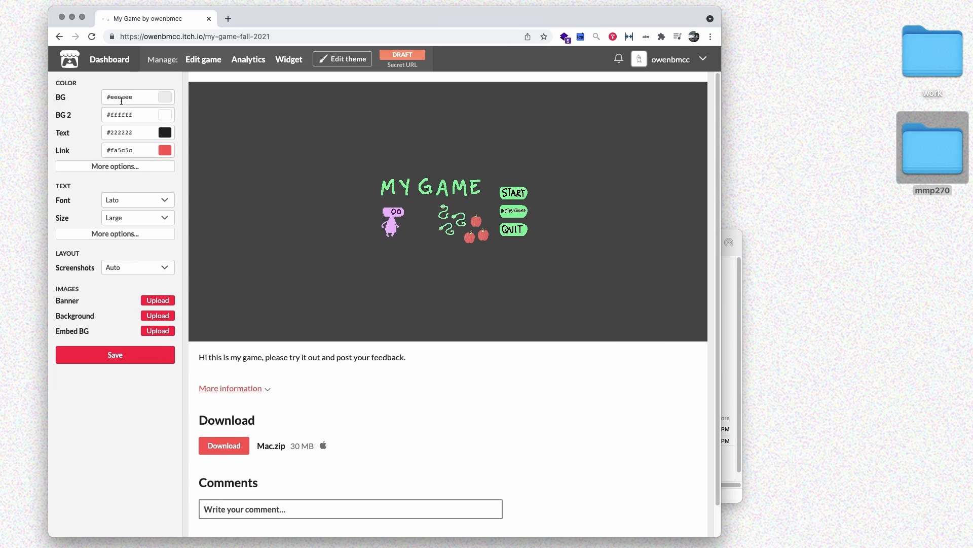
pyautogui.click(165, 103)
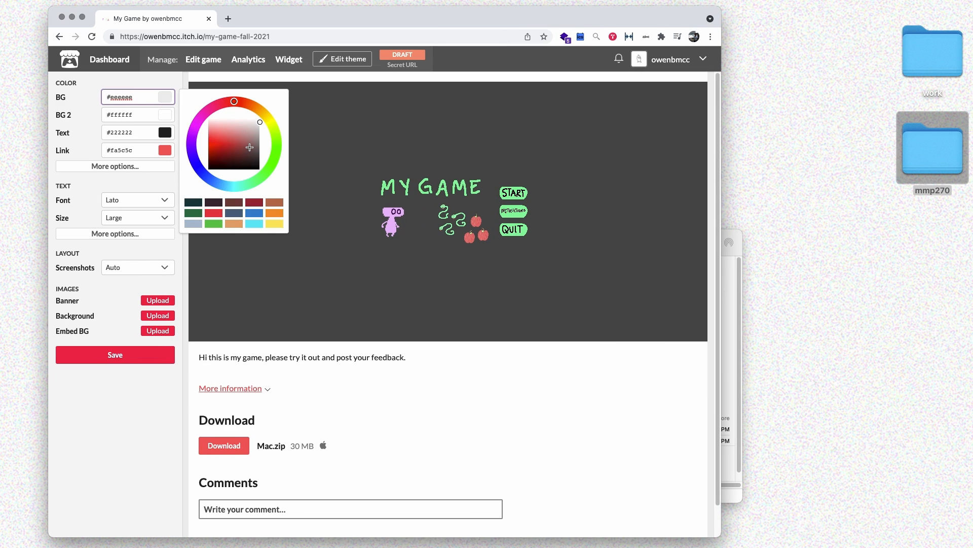
pyautogui.moveTo(245, 144); pyautogui.dragTo(200, 177)
pyautogui.click(39, 126)
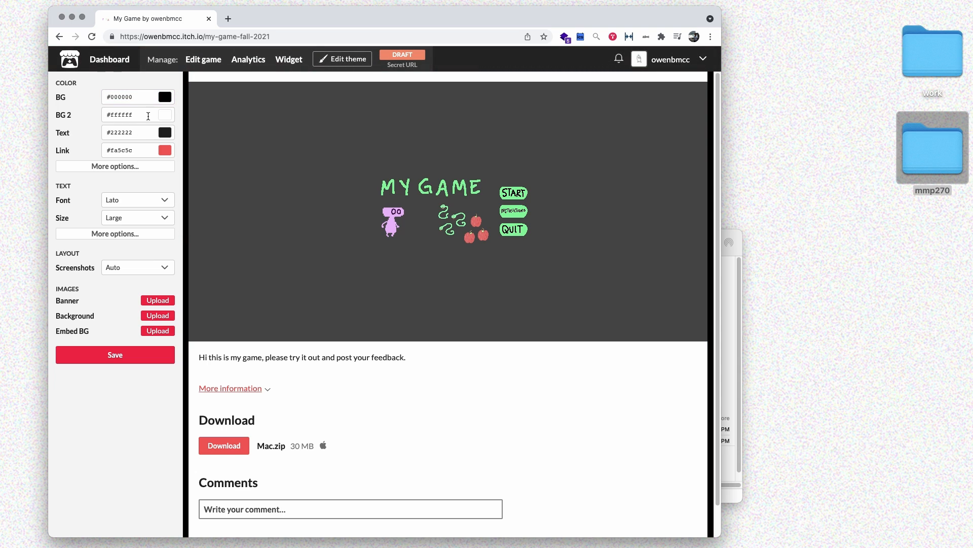
# Set the theme's BG 2 color to #000000 and its text color to #ffffff
pyautogui.click(160, 116)
pyautogui.click(205, 184)
pyautogui.moveTo(205, 183); pyautogui.dragTo(204, 187)
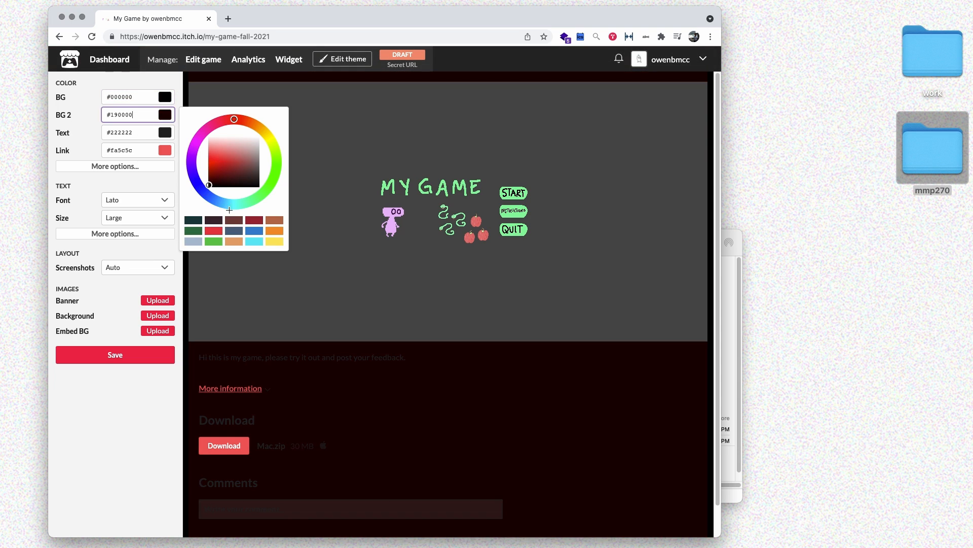
pyautogui.click(95, 151)
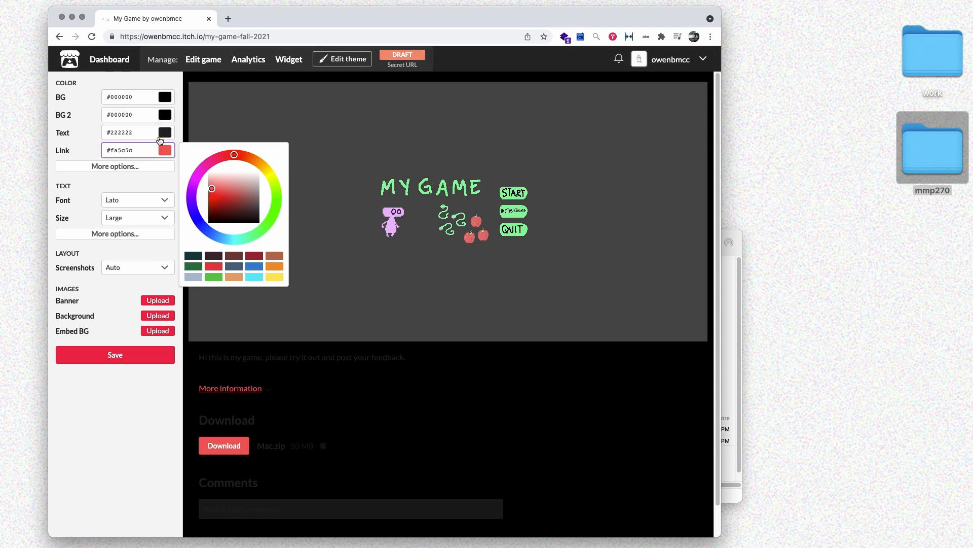
pyautogui.click(160, 138)
pyautogui.moveTo(215, 166); pyautogui.dragTo(203, 148)
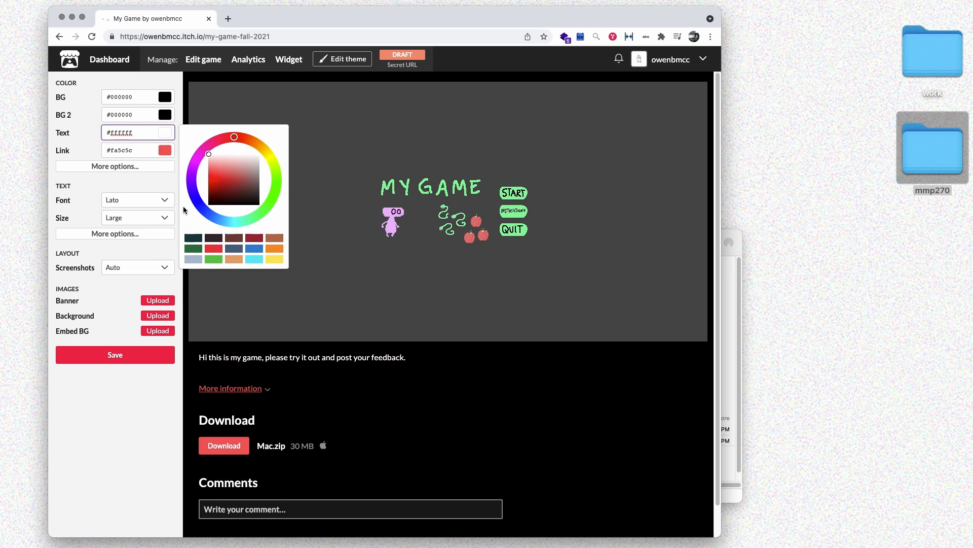
# Set the theme's link color to the pink #fa5bef
pyautogui.click(69, 156)
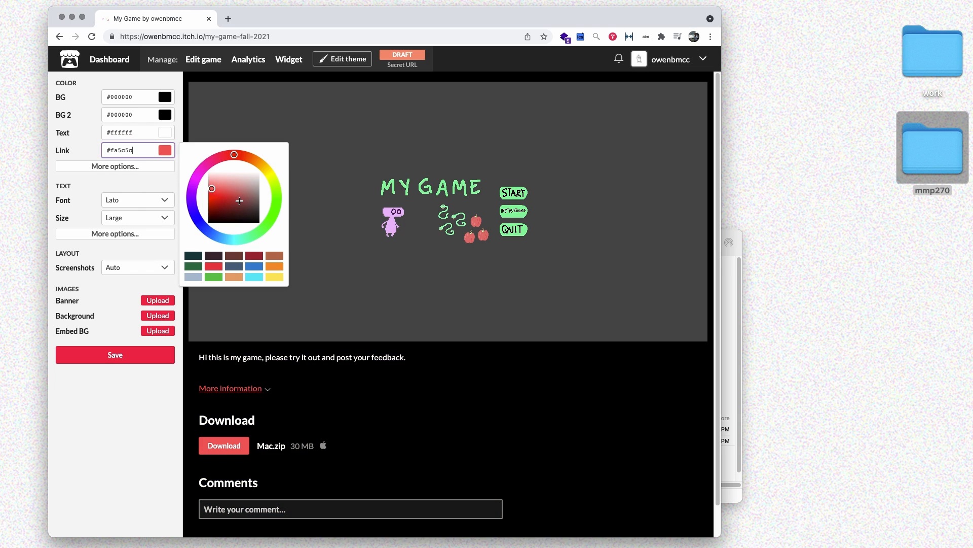
pyautogui.moveTo(219, 161); pyautogui.dragTo(199, 173)
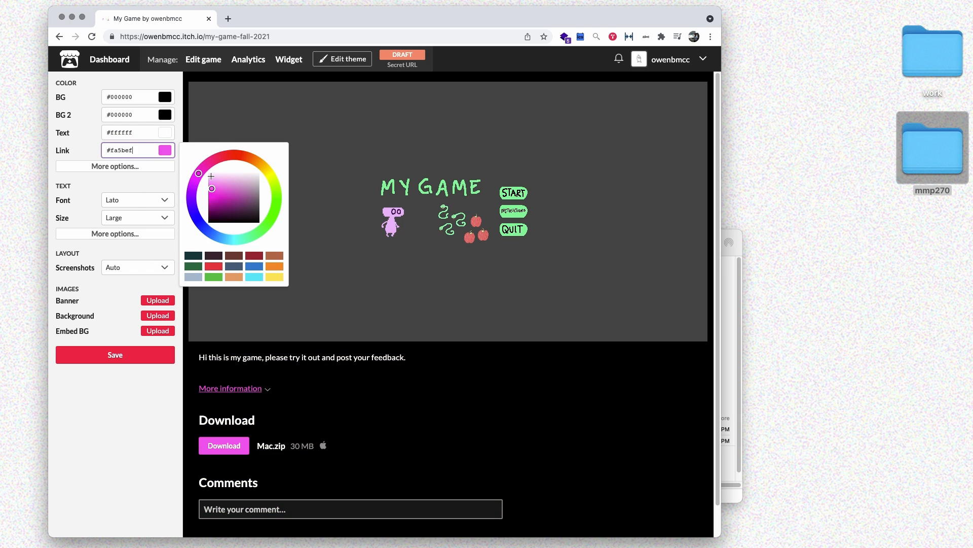
pyautogui.click(67, 151)
pyautogui.click(98, 169)
pyautogui.click(97, 169)
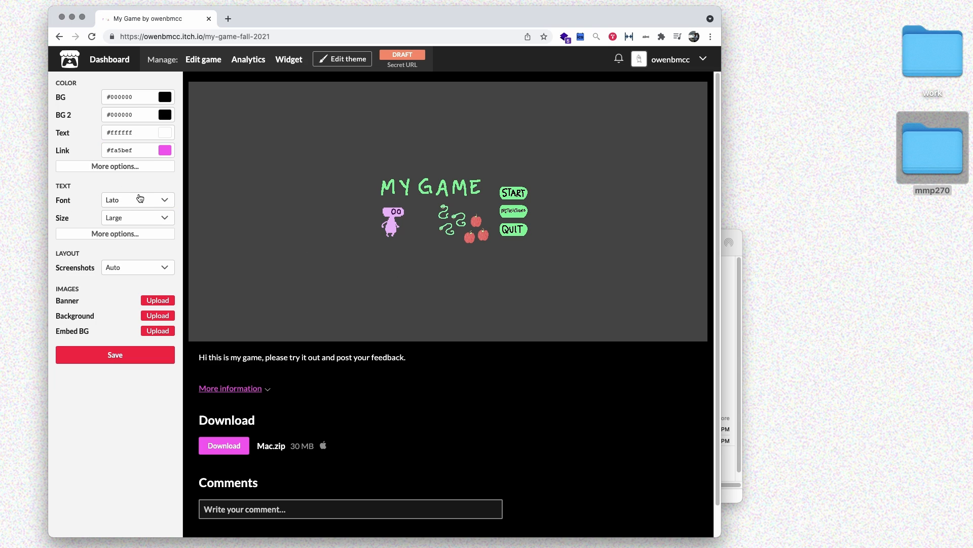
# Set the theme's font to Pixel and its text size to Very Large, and save the theme
pyautogui.click(140, 199)
pyautogui.click(123, 178)
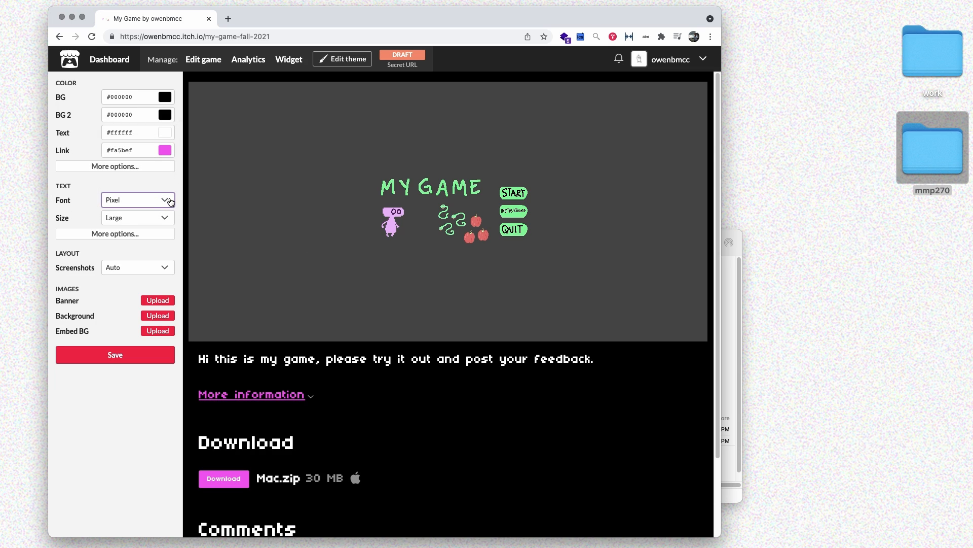
pyautogui.click(124, 224)
pyautogui.click(125, 229)
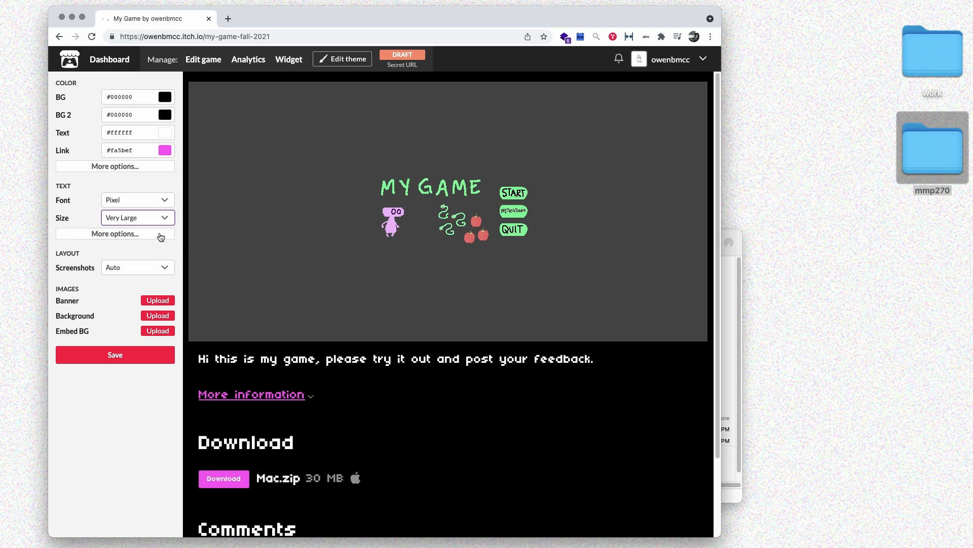
pyautogui.click(121, 226)
pyautogui.click(121, 238)
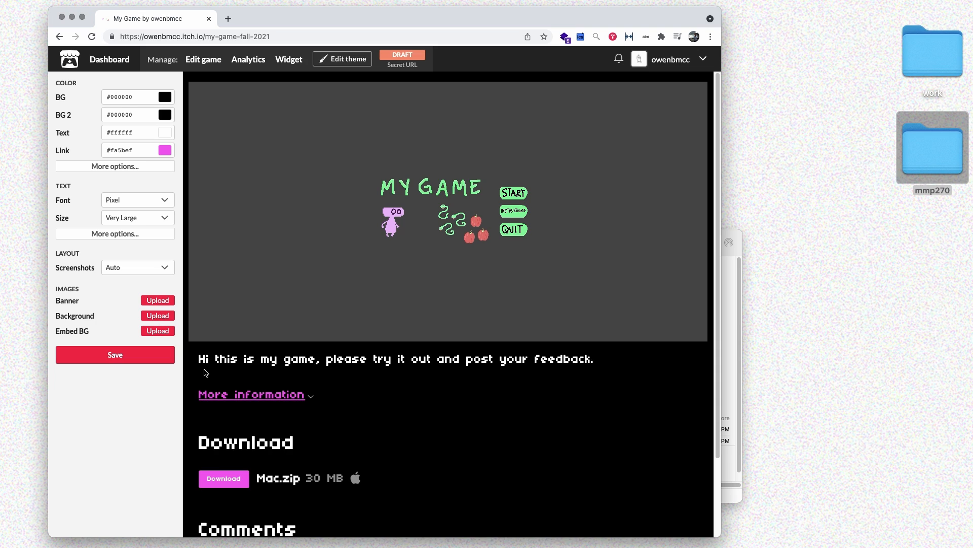
pyautogui.click(141, 355)
# Change the project's visibility from Draft to Public, save the project and view its page
pyautogui.click(213, 65)
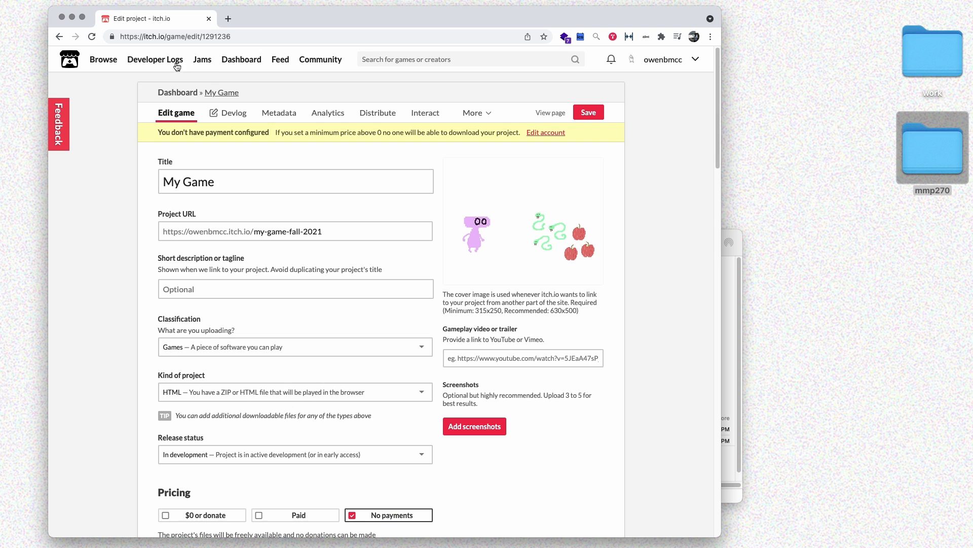
pyautogui.click(59, 37)
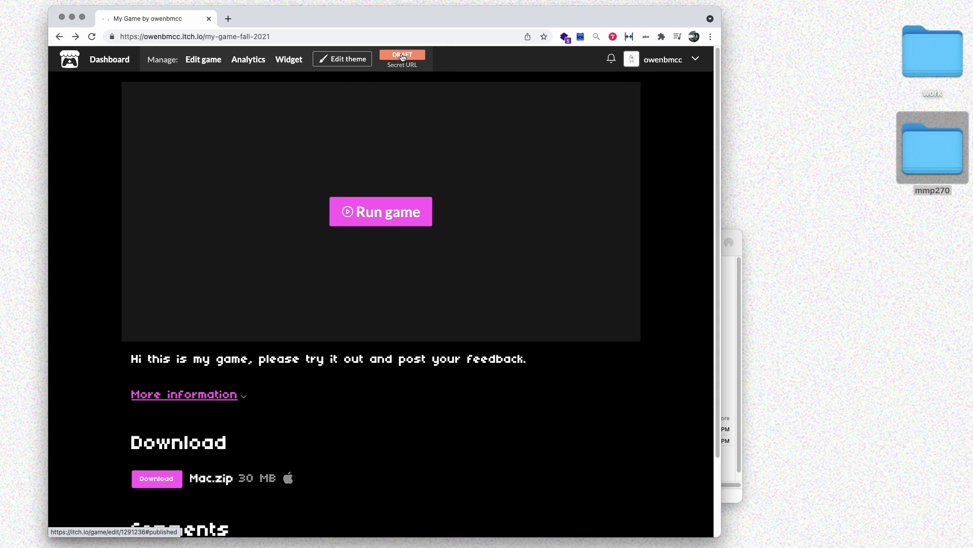
pyautogui.click(403, 56)
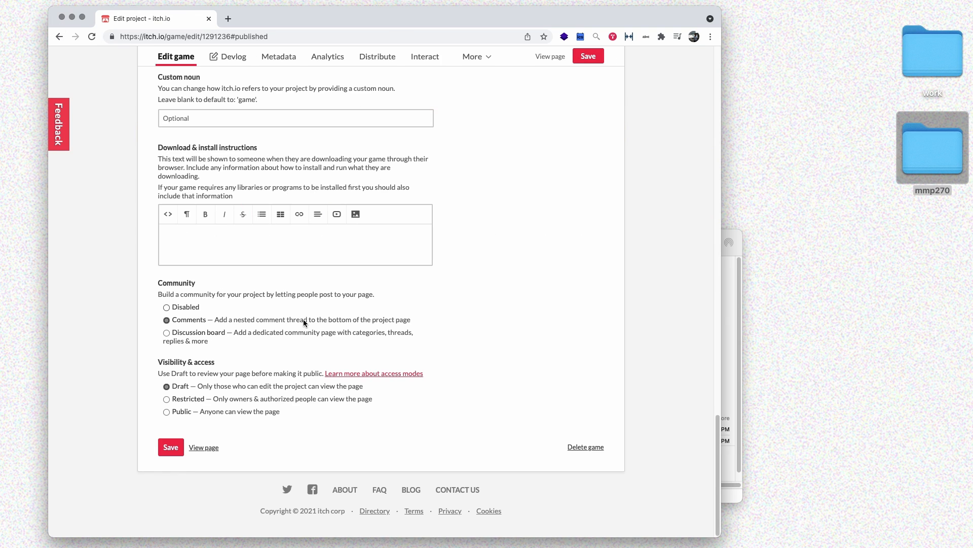
pyautogui.click(174, 415)
pyautogui.click(171, 447)
pyautogui.scroll(20, 611, 145)
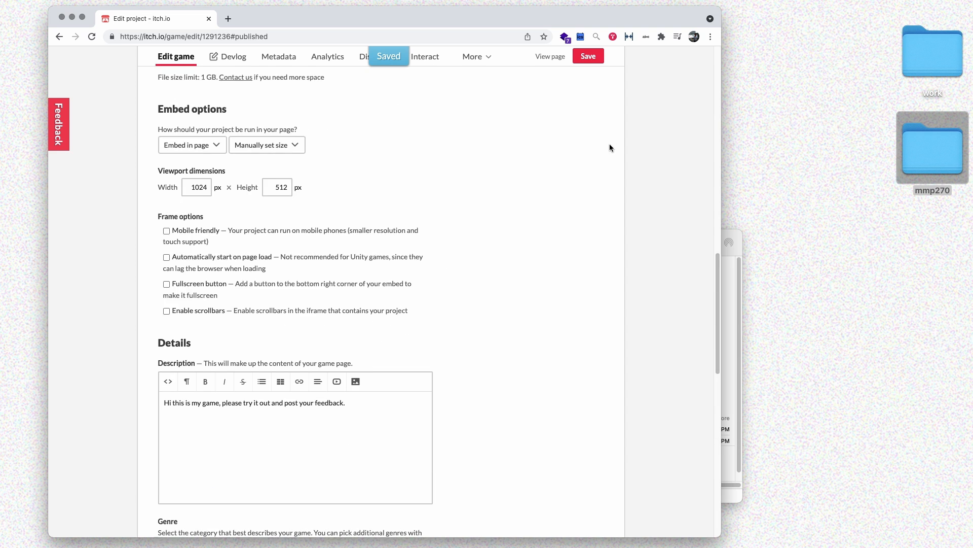
pyautogui.click(554, 117)
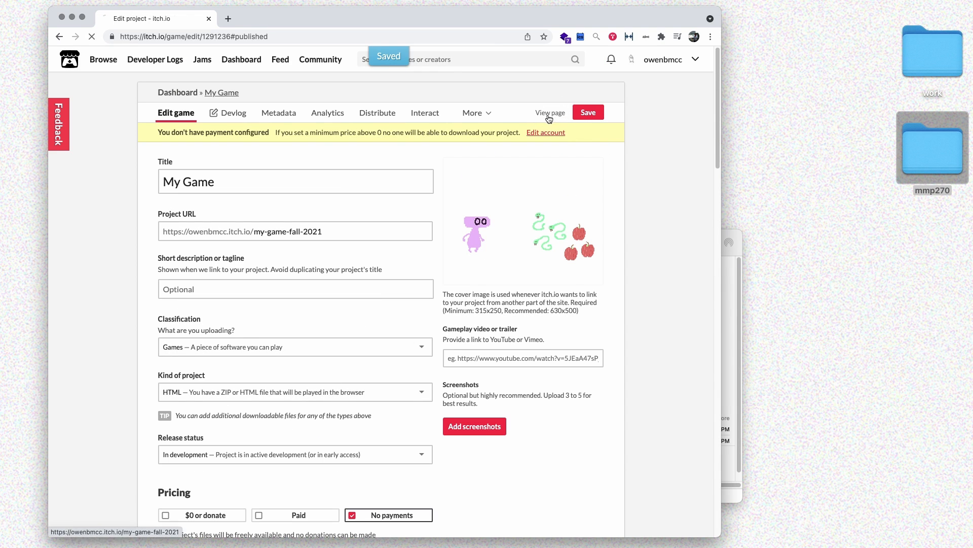
# Check the published game page's URL in a new incognito window and run the game there
pyautogui.click(277, 41)
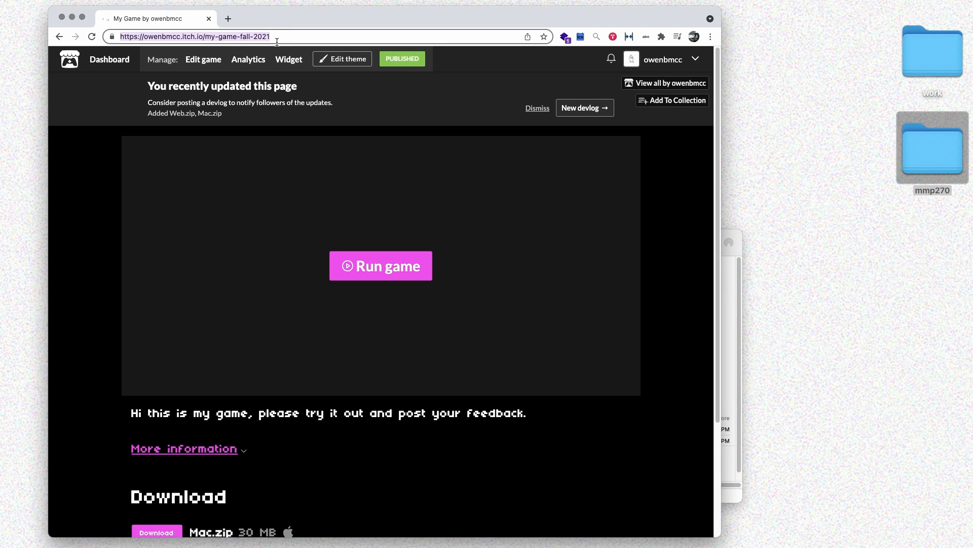
pyautogui.press('super+c')
pyautogui.press('shift+super+n')
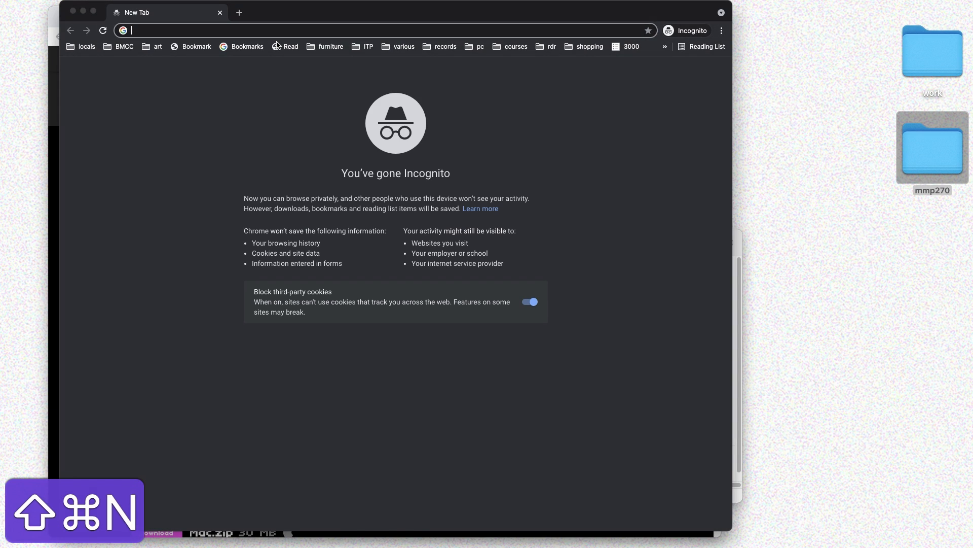
pyautogui.press('super+v')
pyautogui.press('Return')
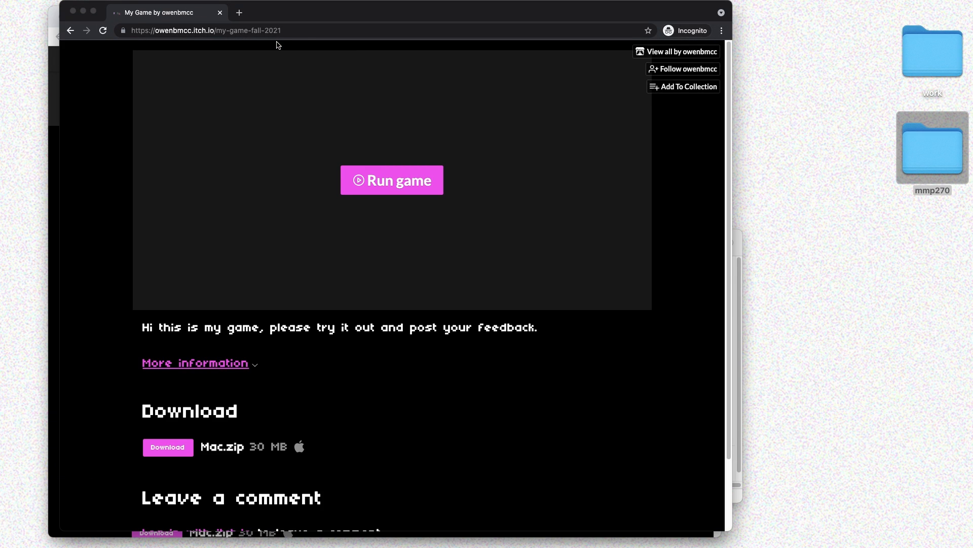
pyautogui.click(360, 182)
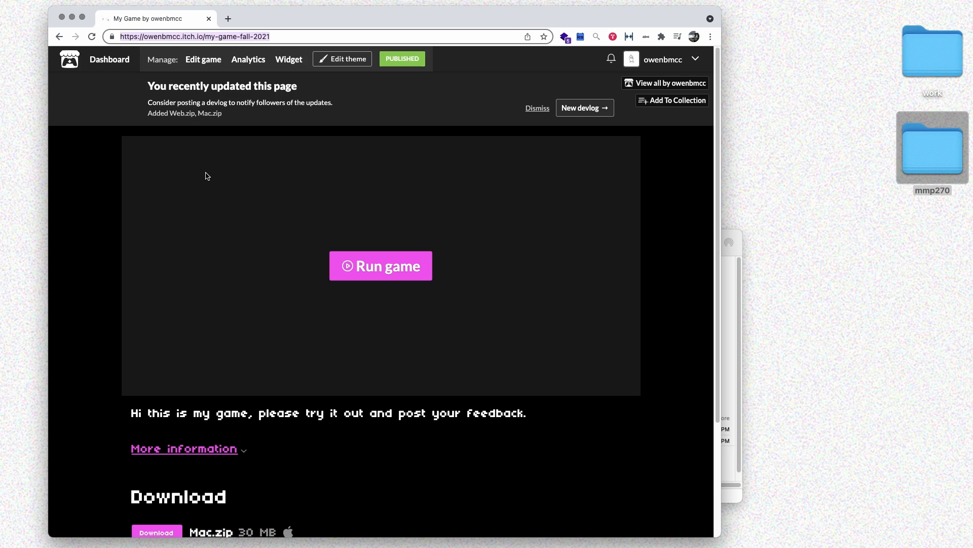
# Copy the published game page's URL and go to the login of openlab.bmcc.cuny.edu/mmp-270-fall-2021/ in a new tab
pyautogui.click(93, 193)
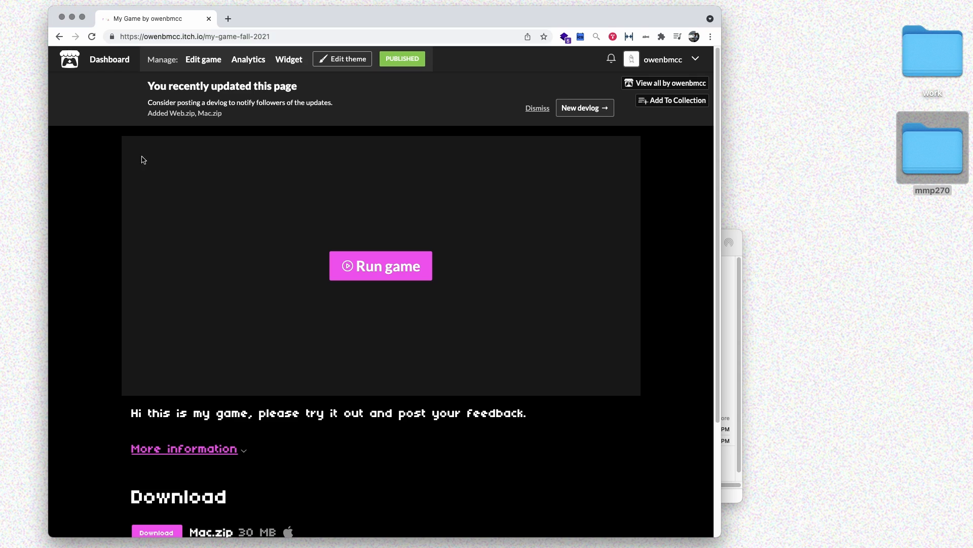
pyautogui.click(178, 35)
pyautogui.press('super+c')
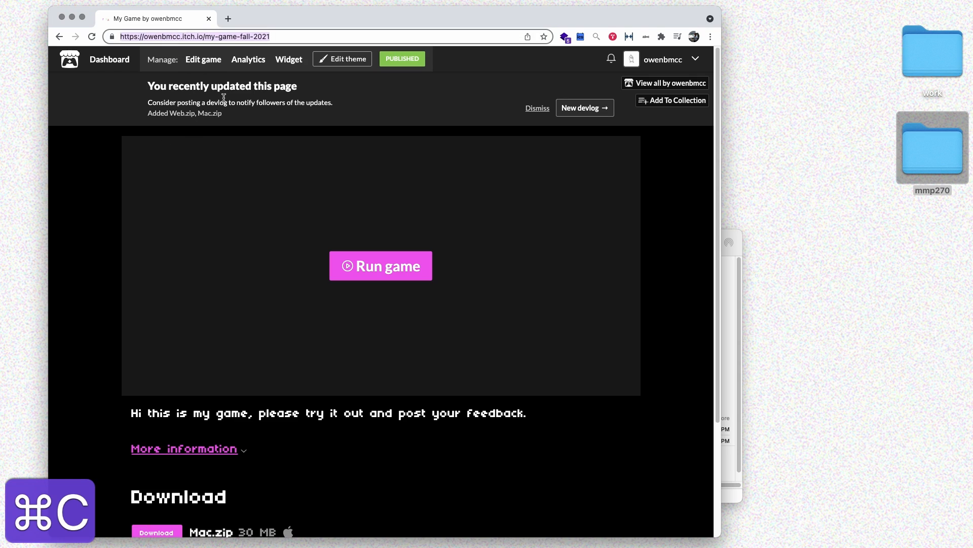
pyautogui.click(231, 18)
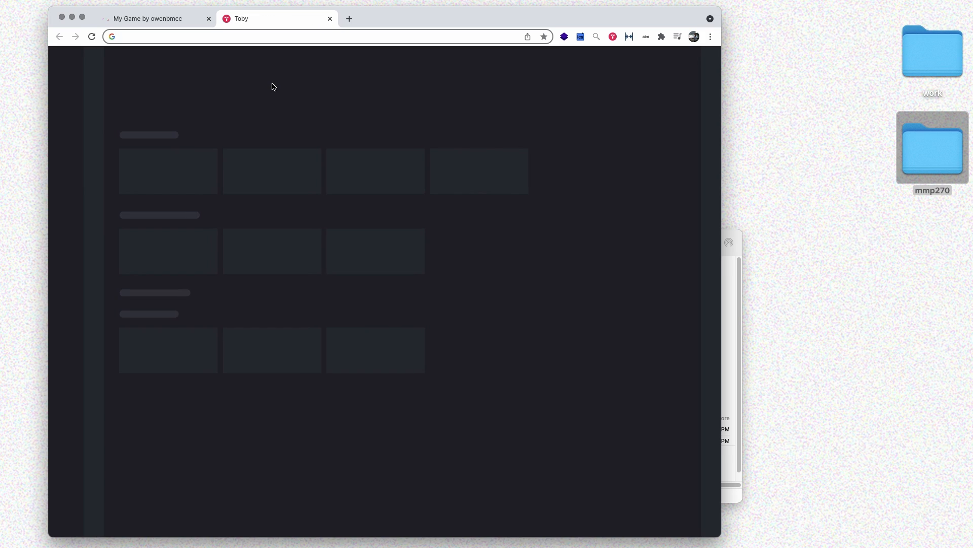
pyautogui.press('super+v')
pyautogui.press('Return')
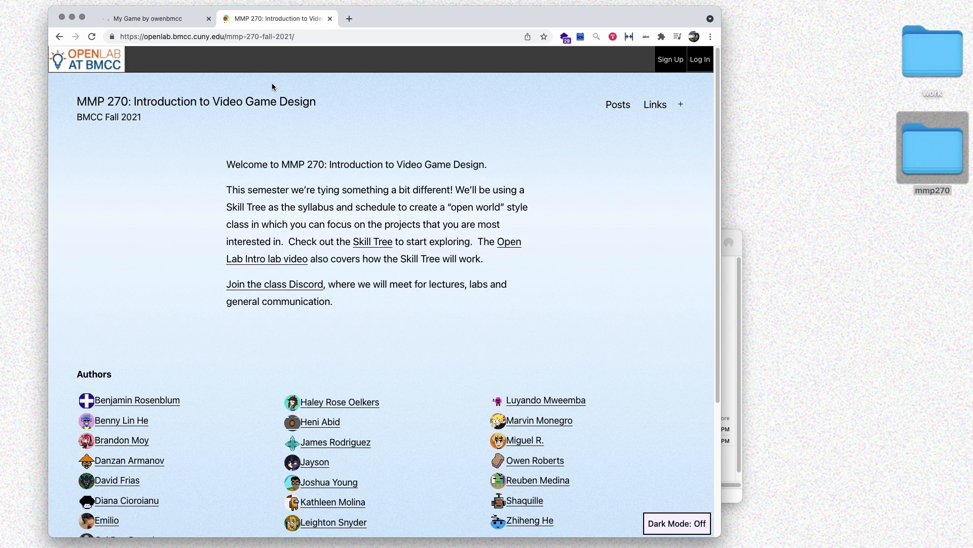
pyautogui.click(698, 65)
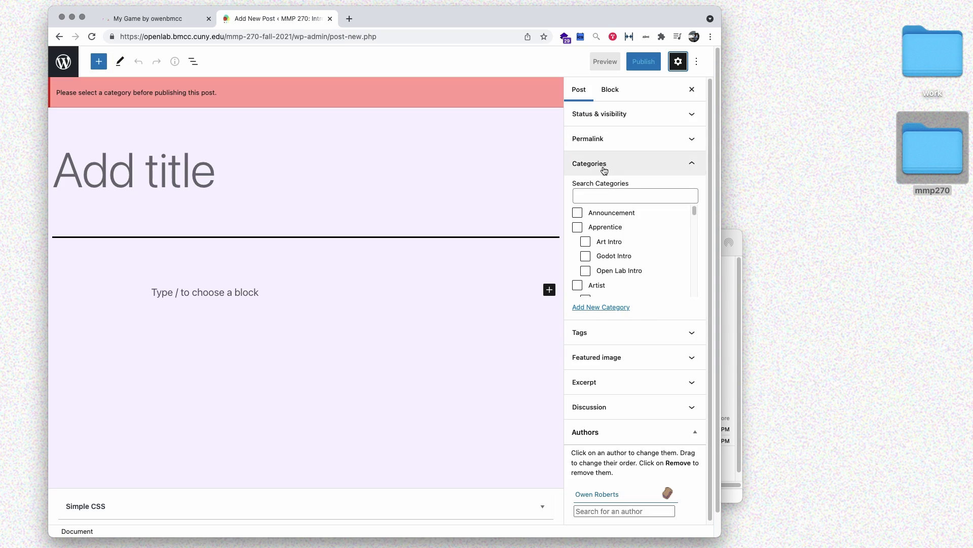
# Filter the new post's categories by "publish" and assign the category Publishing on Itch.io
pyautogui.click(603, 168)
pyautogui.click(604, 168)
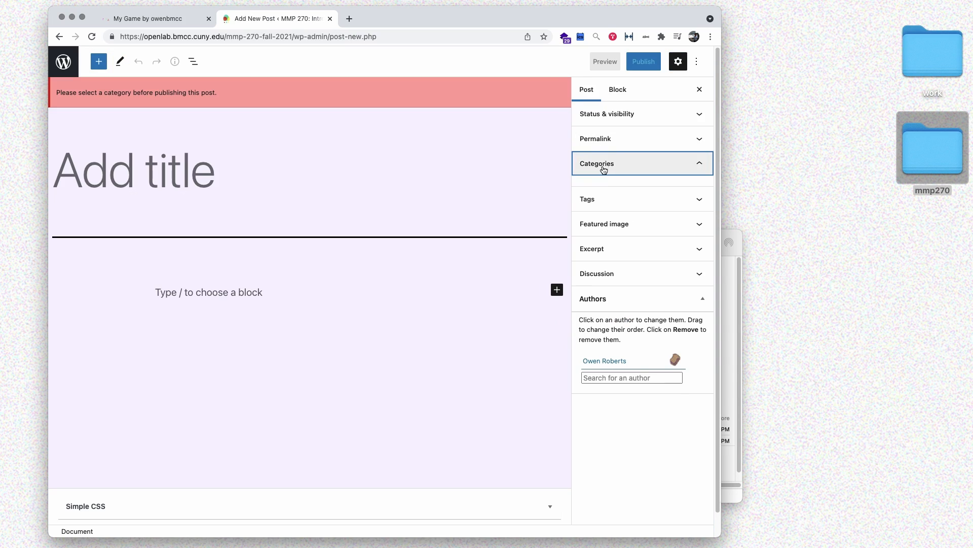
pyautogui.click(600, 194)
pyautogui.write('p')
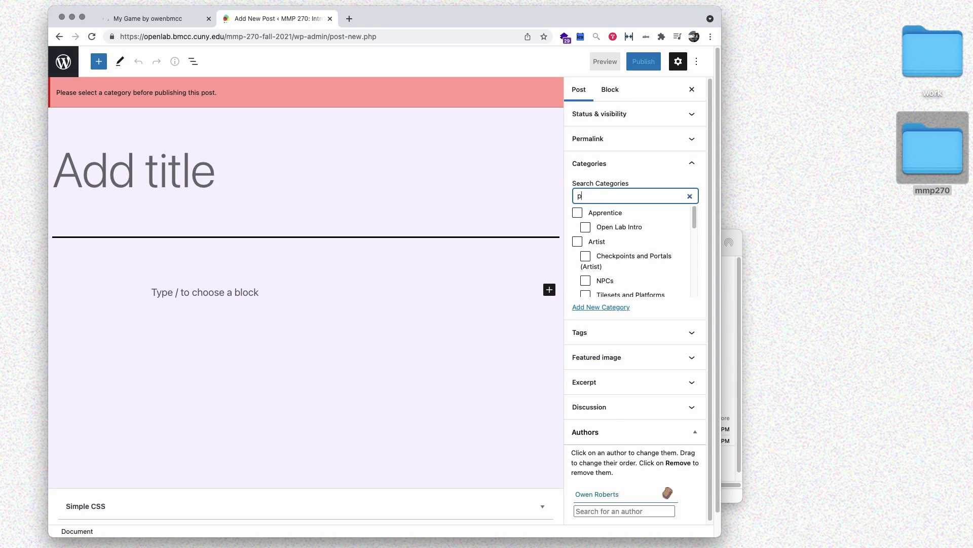
pyautogui.write('ublish')
pyautogui.click(593, 227)
# Title the post "My Game on Itch.io"
pyautogui.click(220, 180)
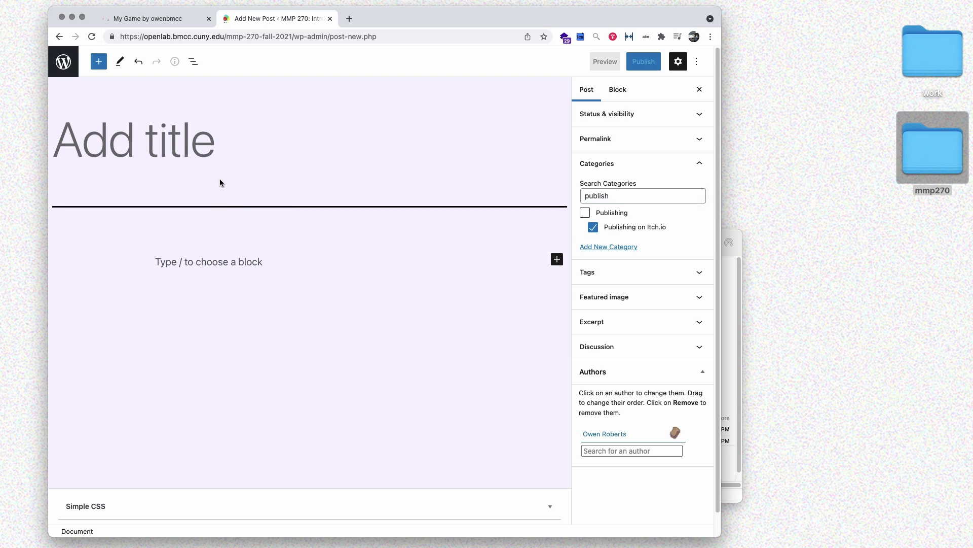
pyautogui.click(181, 147)
pyautogui.write('My Gam')
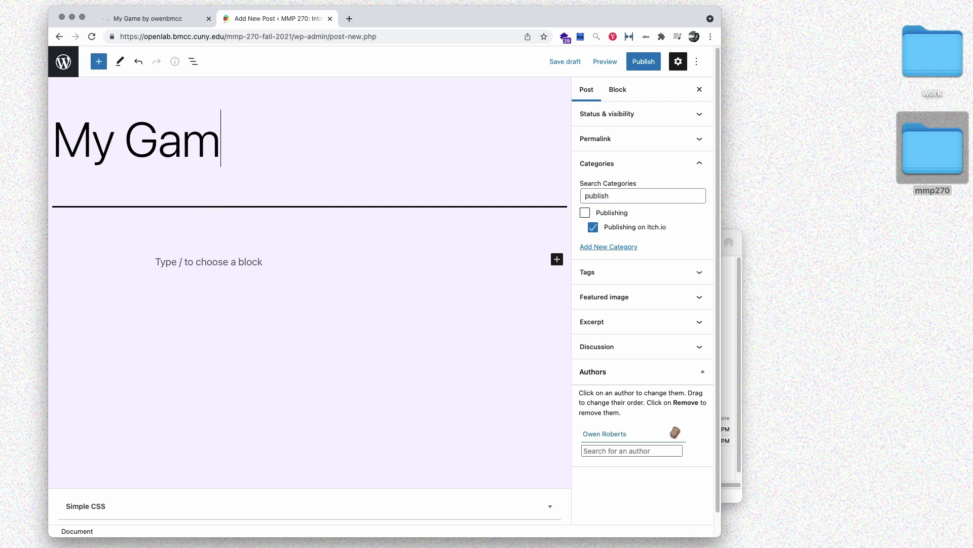
pyautogui.write('e on Itch.io')
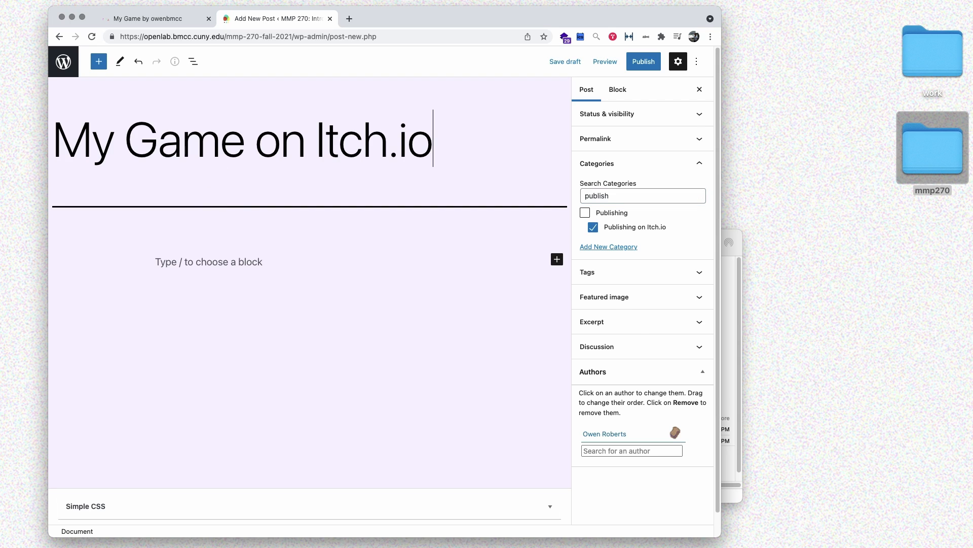
# Write the post's paragraph "Here's a link to My Game on Itch.io."
pyautogui.click(170, 259)
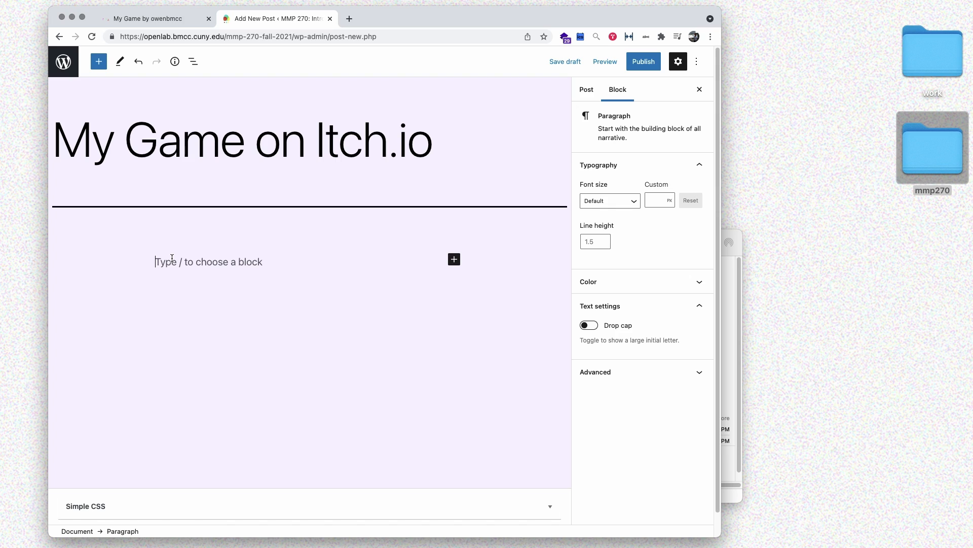
pyautogui.write("Here's a link ")
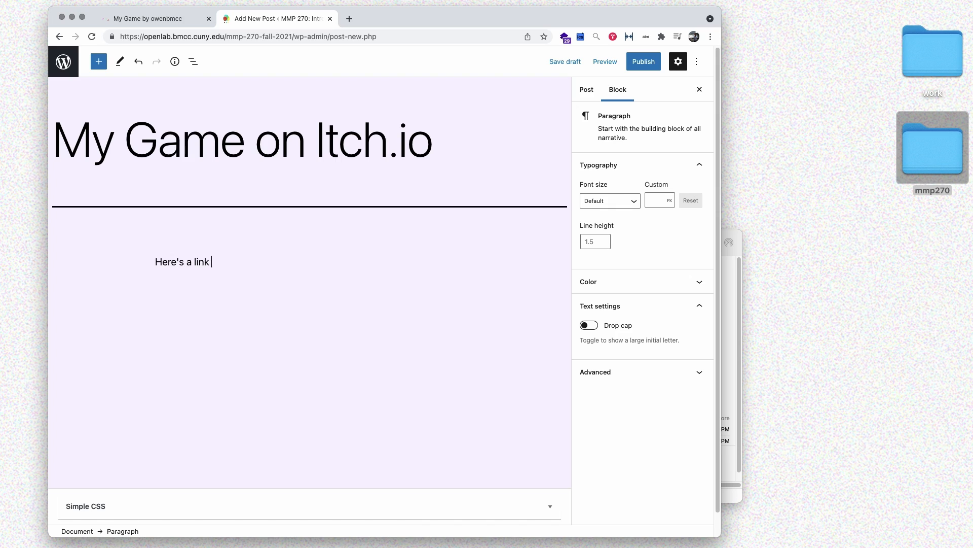
pyautogui.write('to G')
pyautogui.press('BackSpace')
pyautogui.press('BackSpace')
pyautogui.write('My Game on Itch.io.')
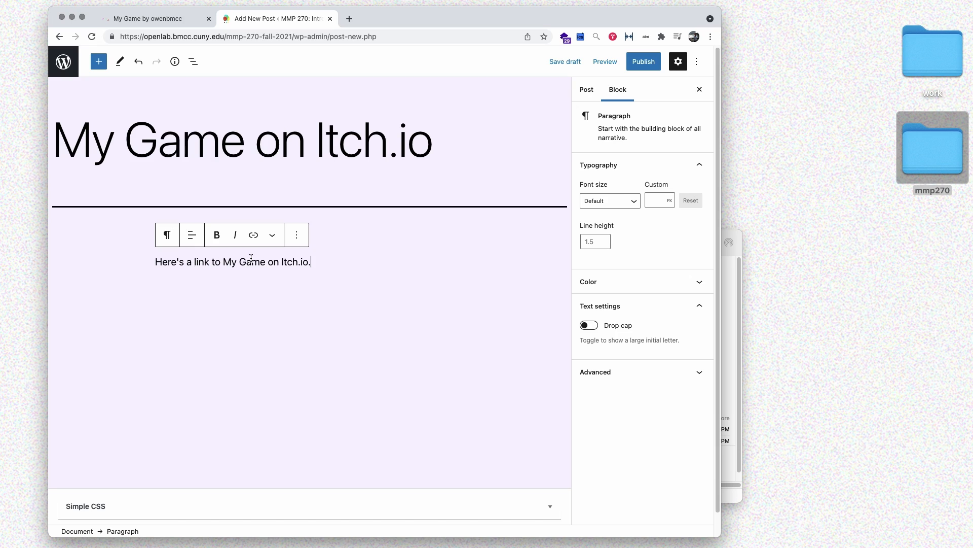
# Link the words "My Game" in the paragraph to the copied itch.io page URL, set to open in a new tab
pyautogui.moveTo(266, 262); pyautogui.dragTo(229, 260)
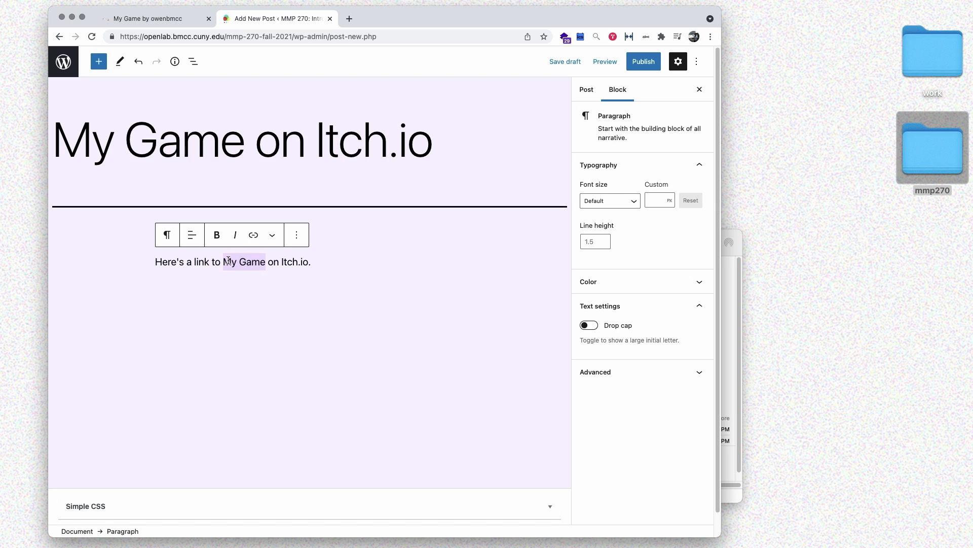
pyautogui.click(252, 241)
pyautogui.press('super+v')
pyautogui.click(171, 354)
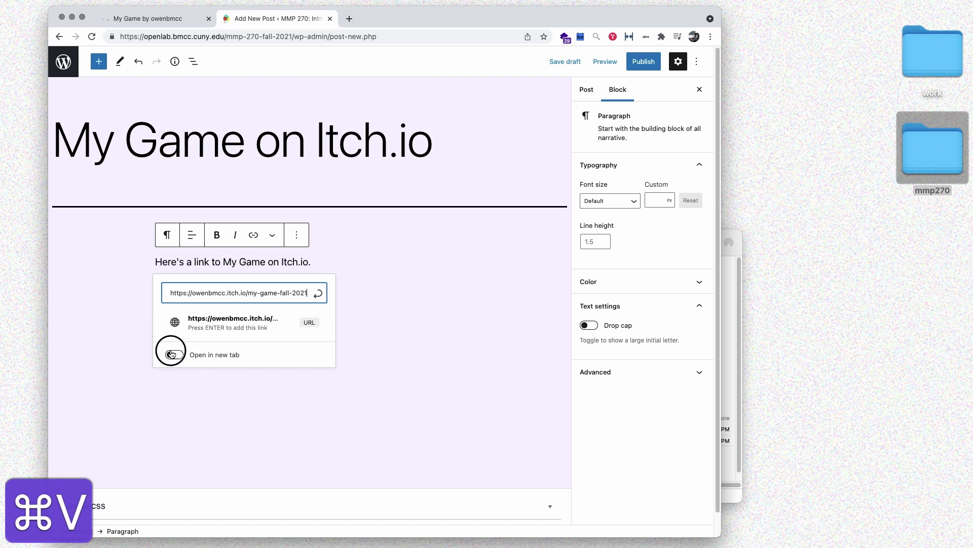
pyautogui.click(283, 326)
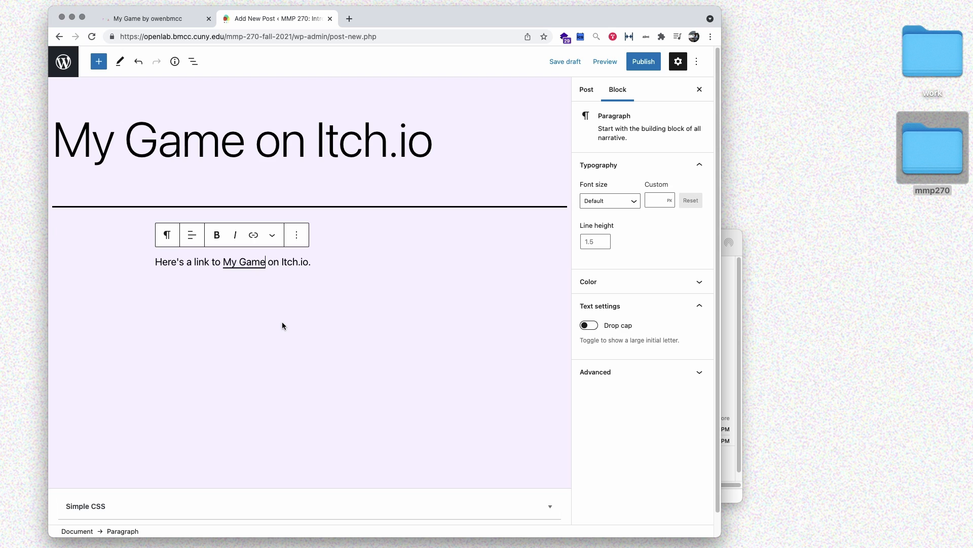
# Preview the post in a new tab and follow its My Game link to check the itch.io page
pyautogui.click(606, 61)
pyautogui.click(572, 154)
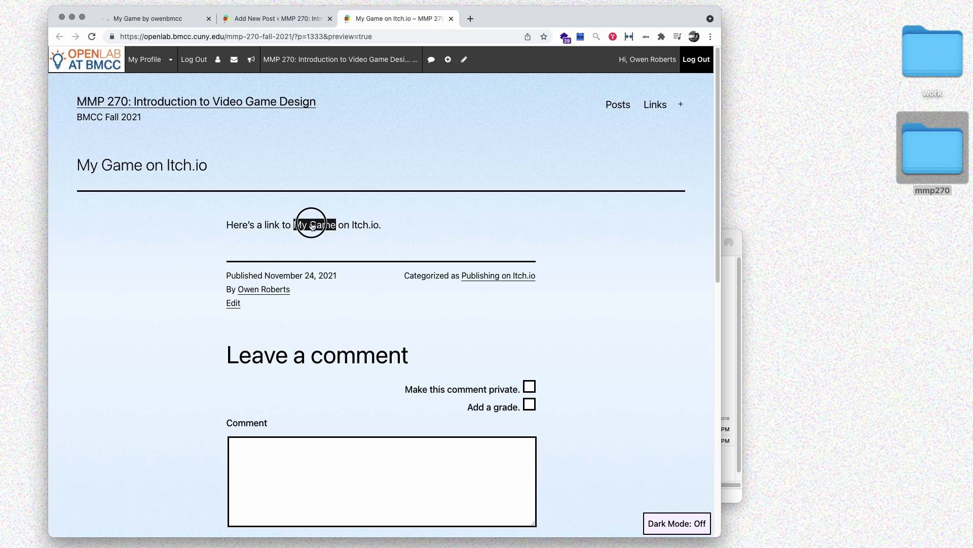
pyautogui.click(316, 157)
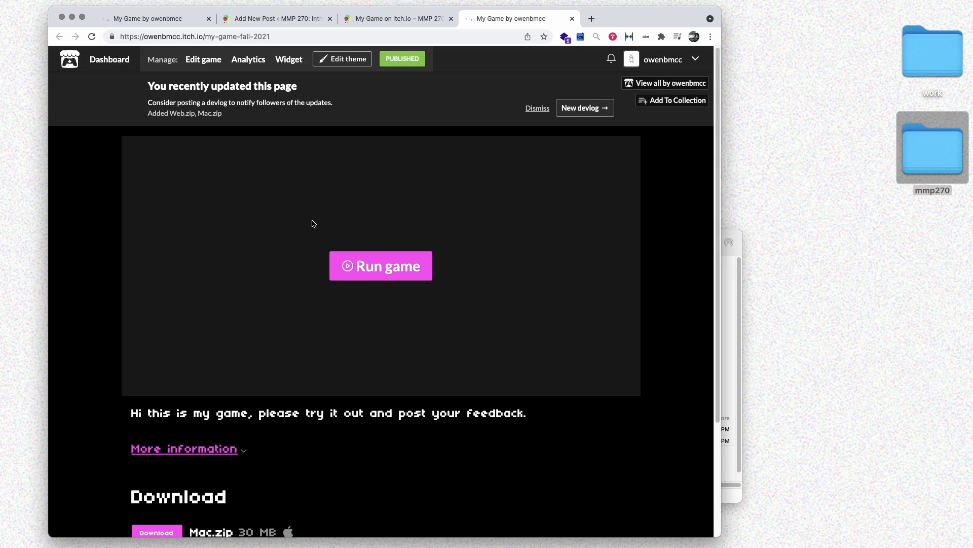
pyautogui.scroll(-3, 365, 276)
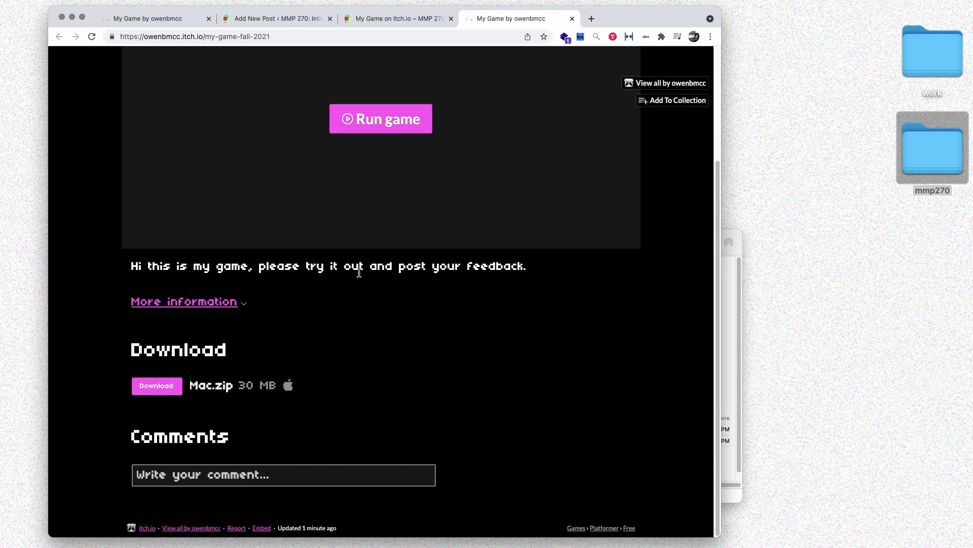